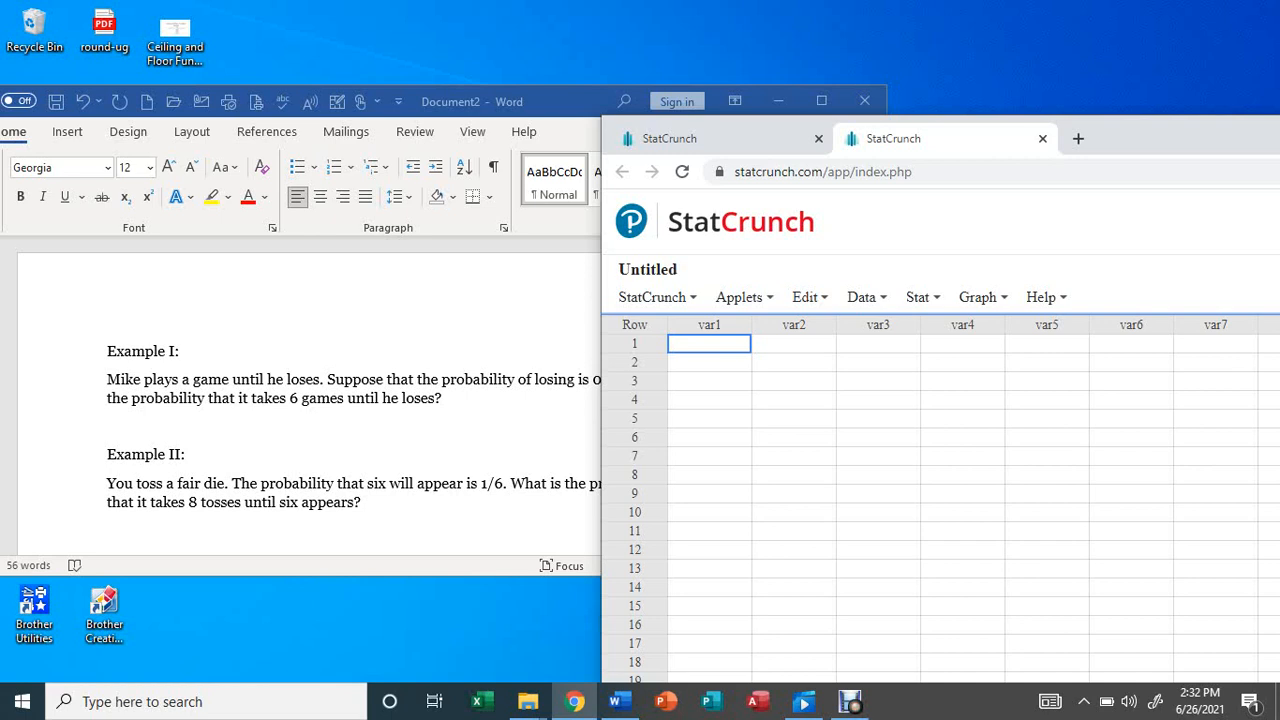
# Check Example I in Word, switch to StatCrunch, move its window further over the document, and open the geometric calculator for number of failures
pyautogui.click(183, 351)
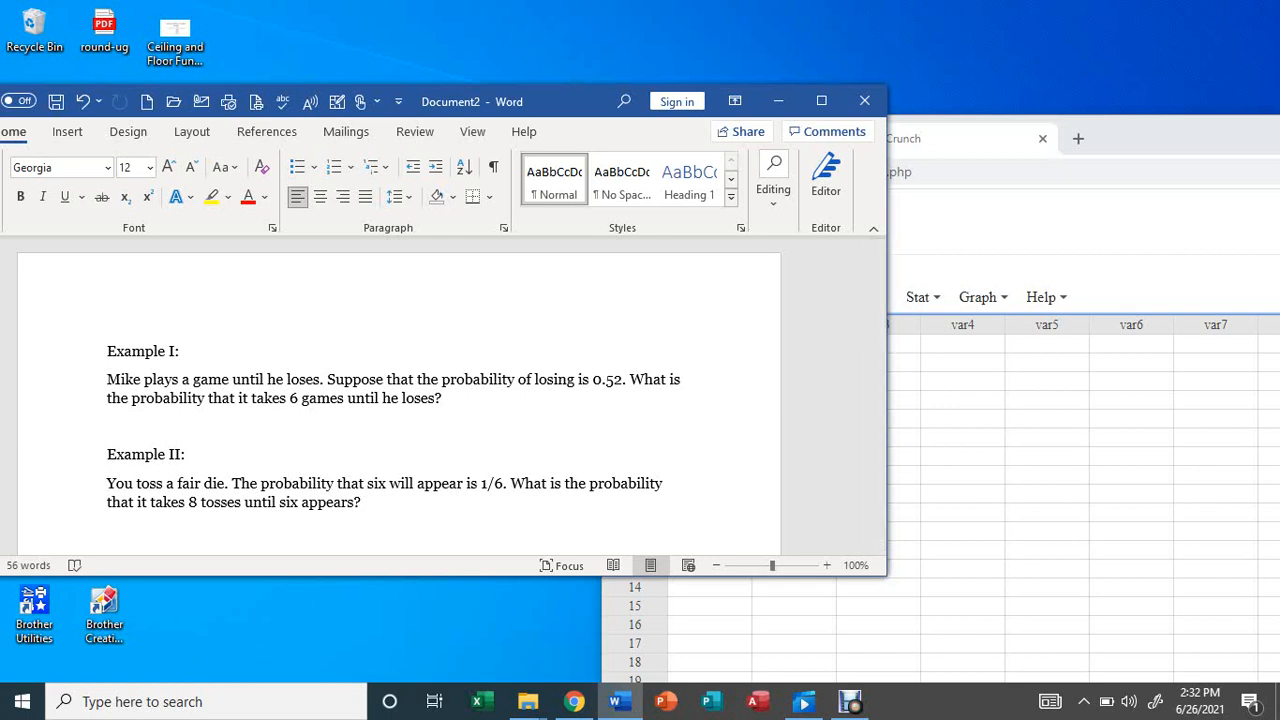
pyautogui.click(922, 297)
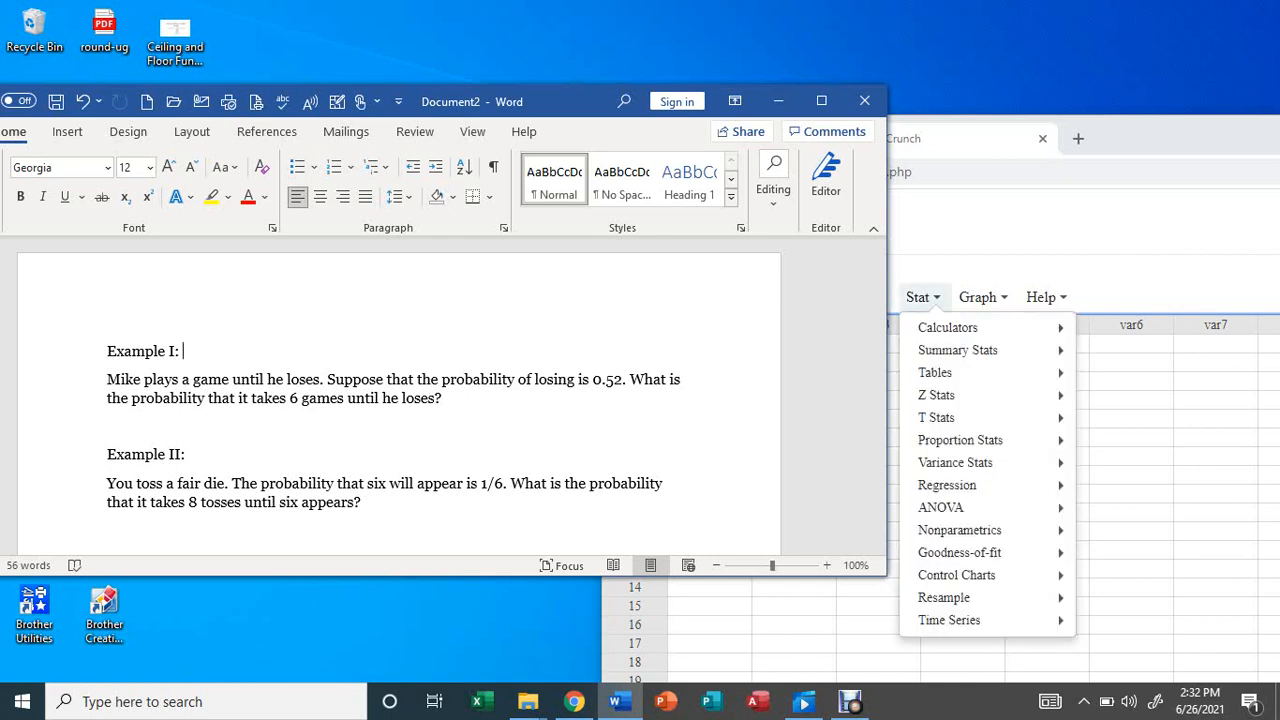
pyautogui.moveTo(947, 327)
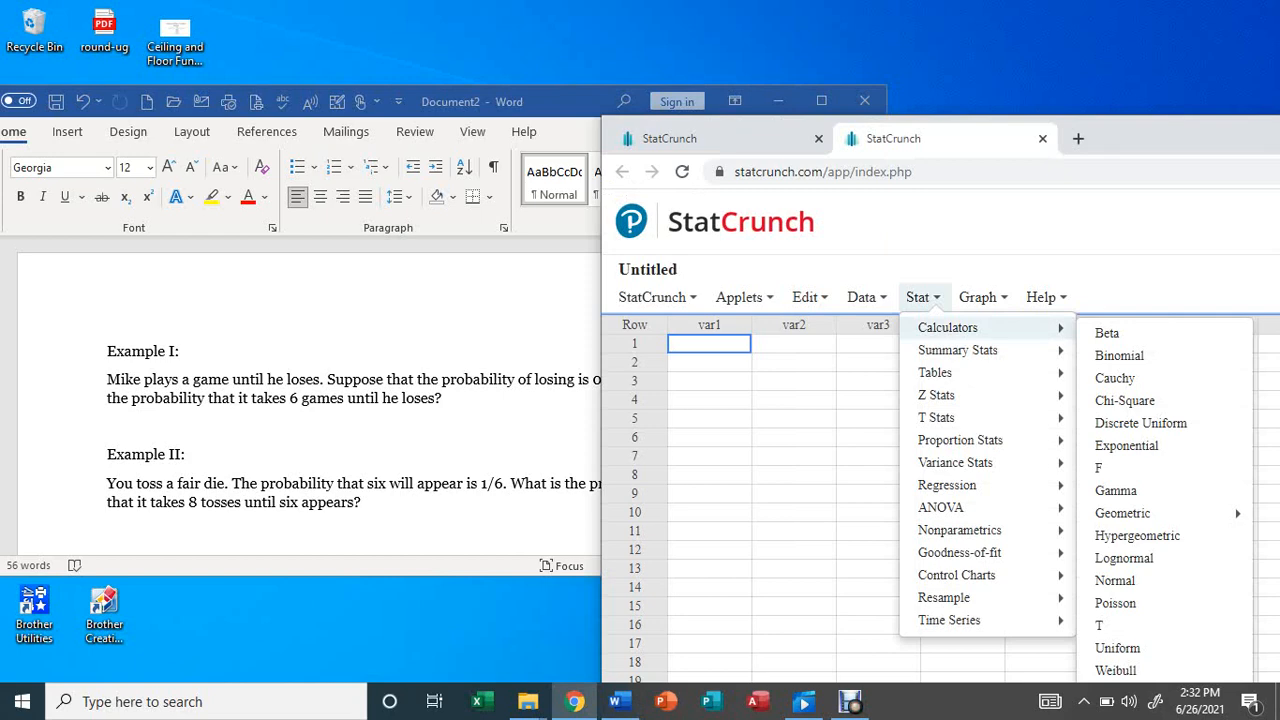
pyautogui.moveTo(1122, 513)
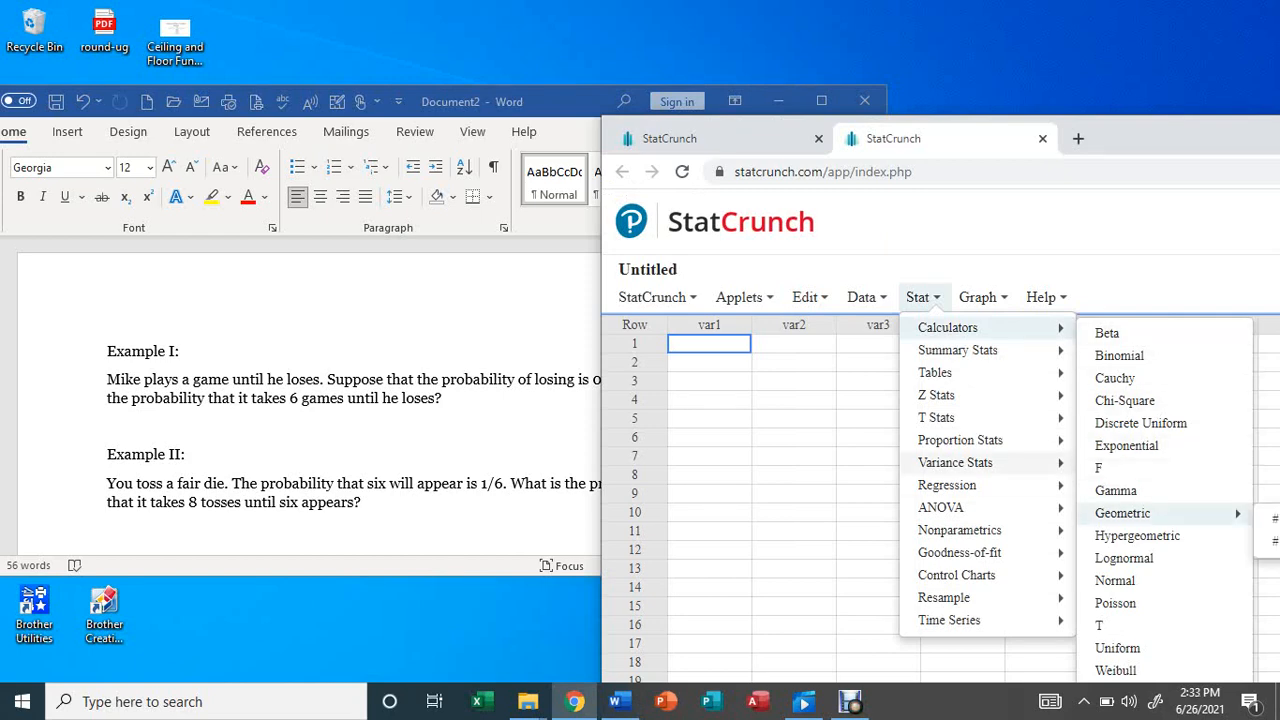
pyautogui.moveTo(1000, 462)
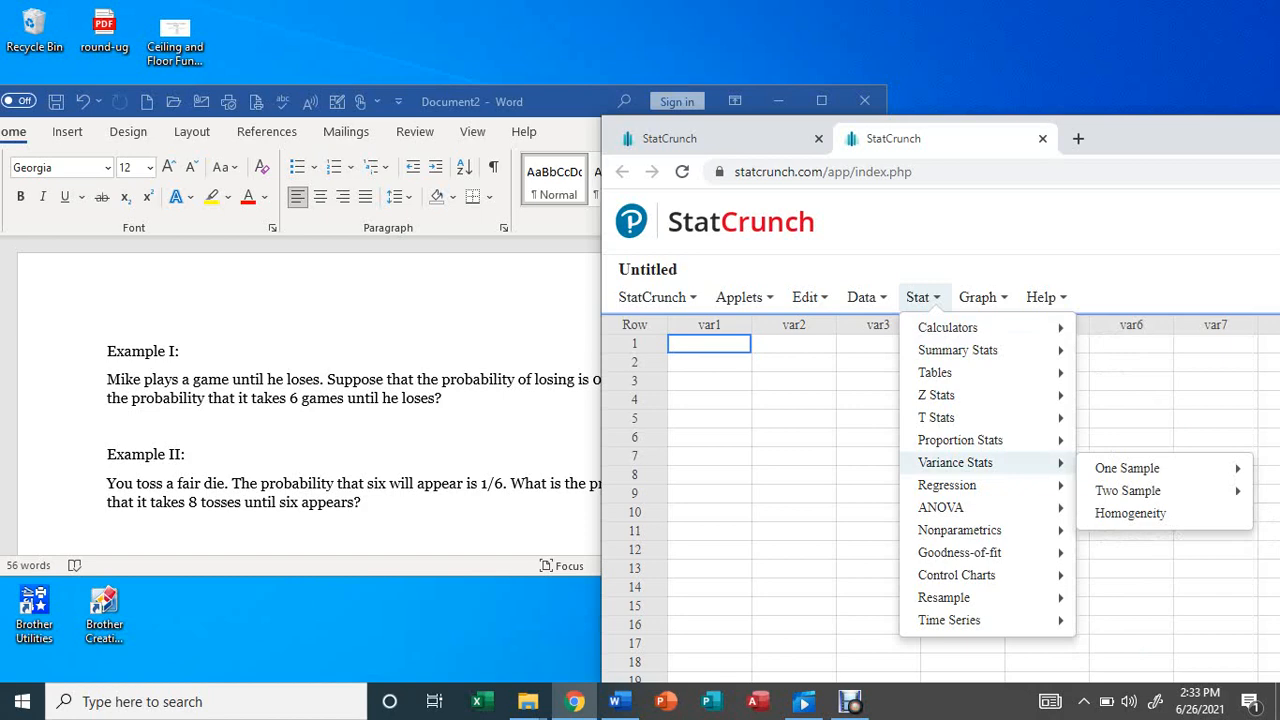
pyautogui.moveTo(1105, 125); pyautogui.dragTo(879, 114)
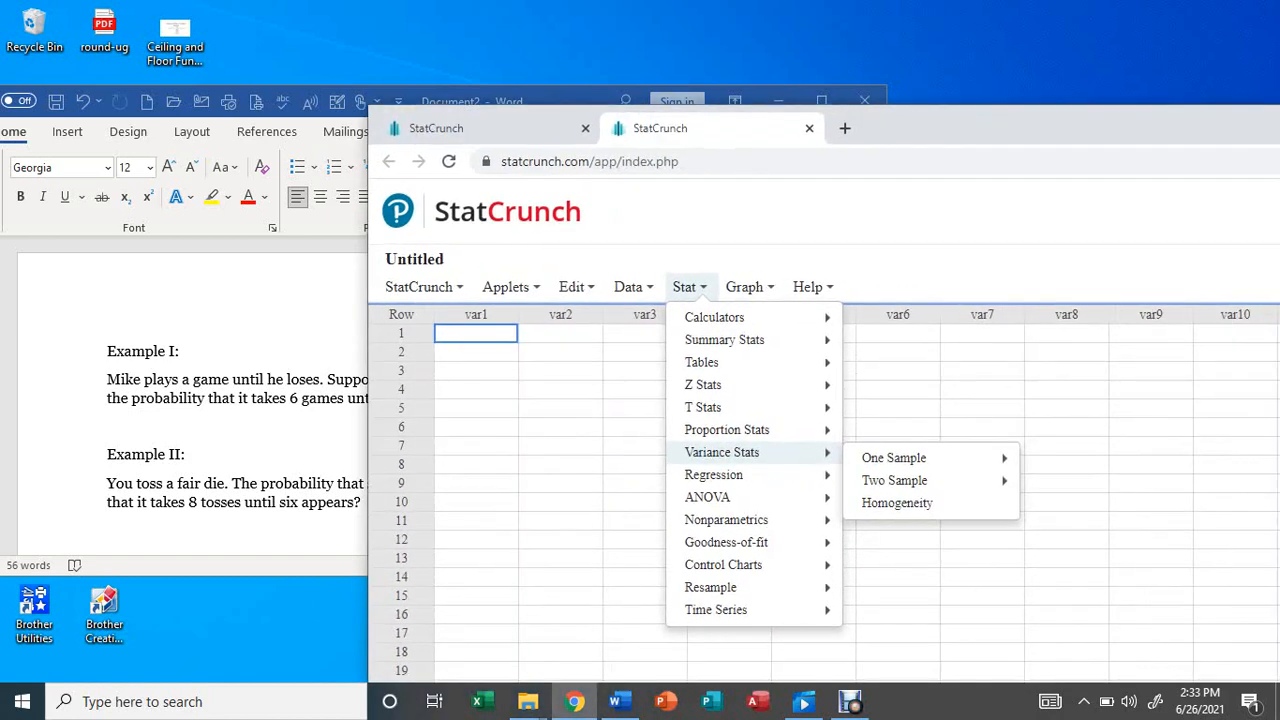
pyautogui.moveTo(720, 317)
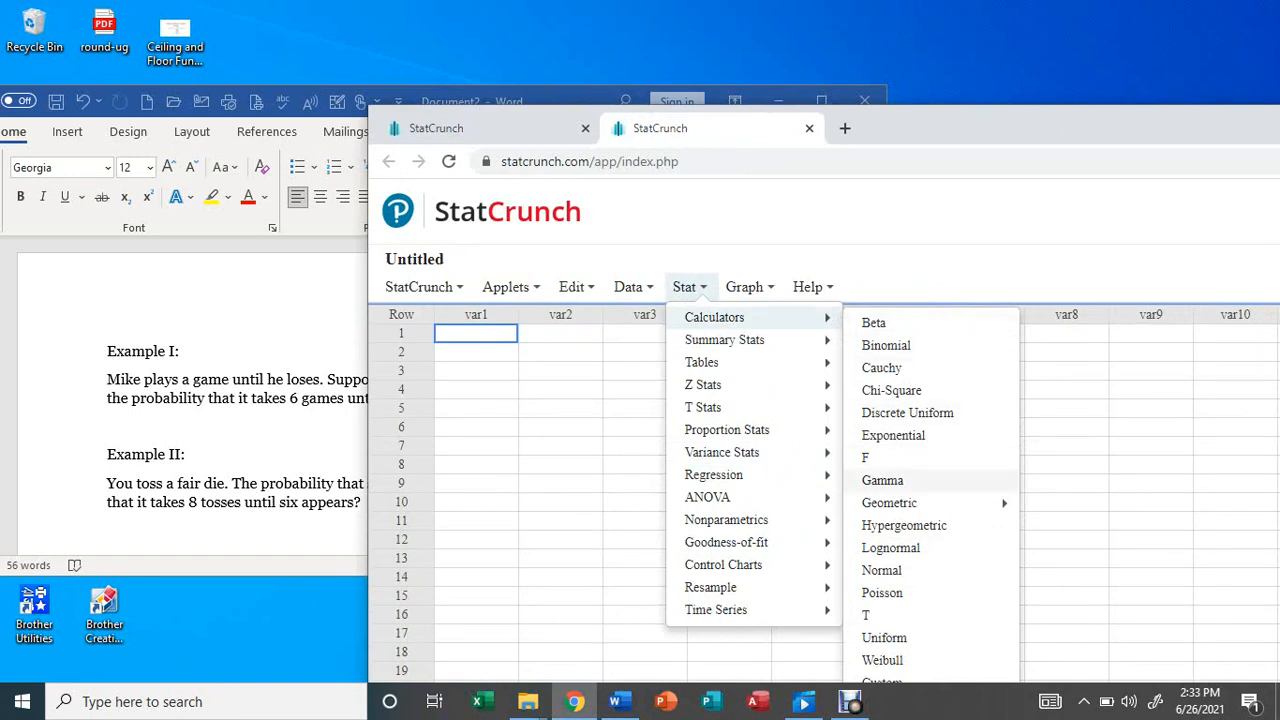
pyautogui.moveTo(889, 503)
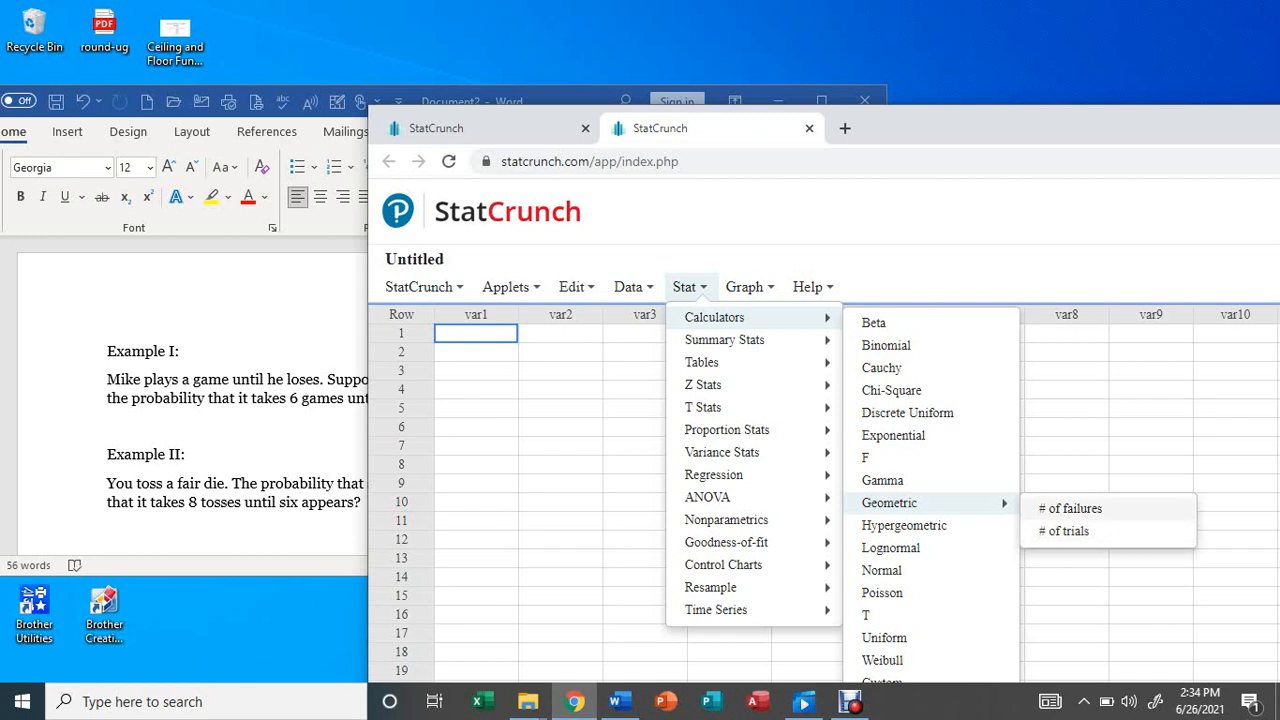
pyautogui.click(1070, 508)
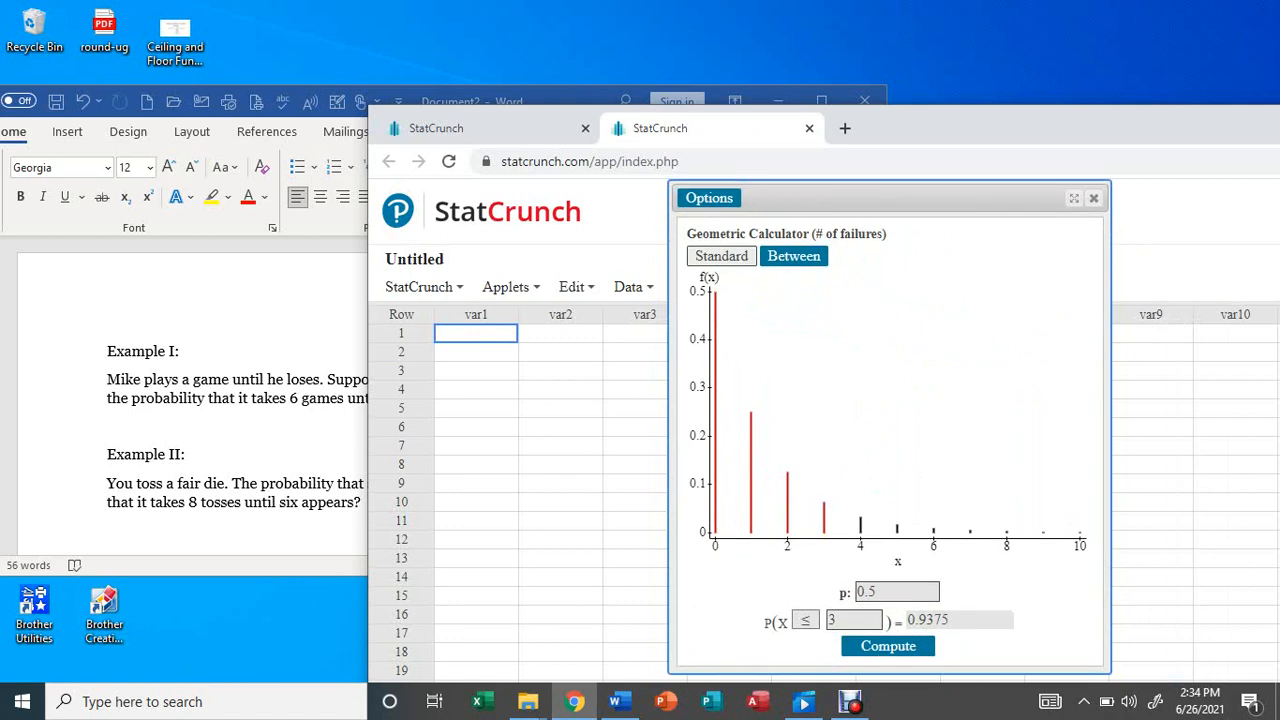
# Compute the geometric probability P(X = 6) with p set to 0.52 for number of failures, and close the calculator
pyautogui.click(888, 592)
pyautogui.press('BackSpace')
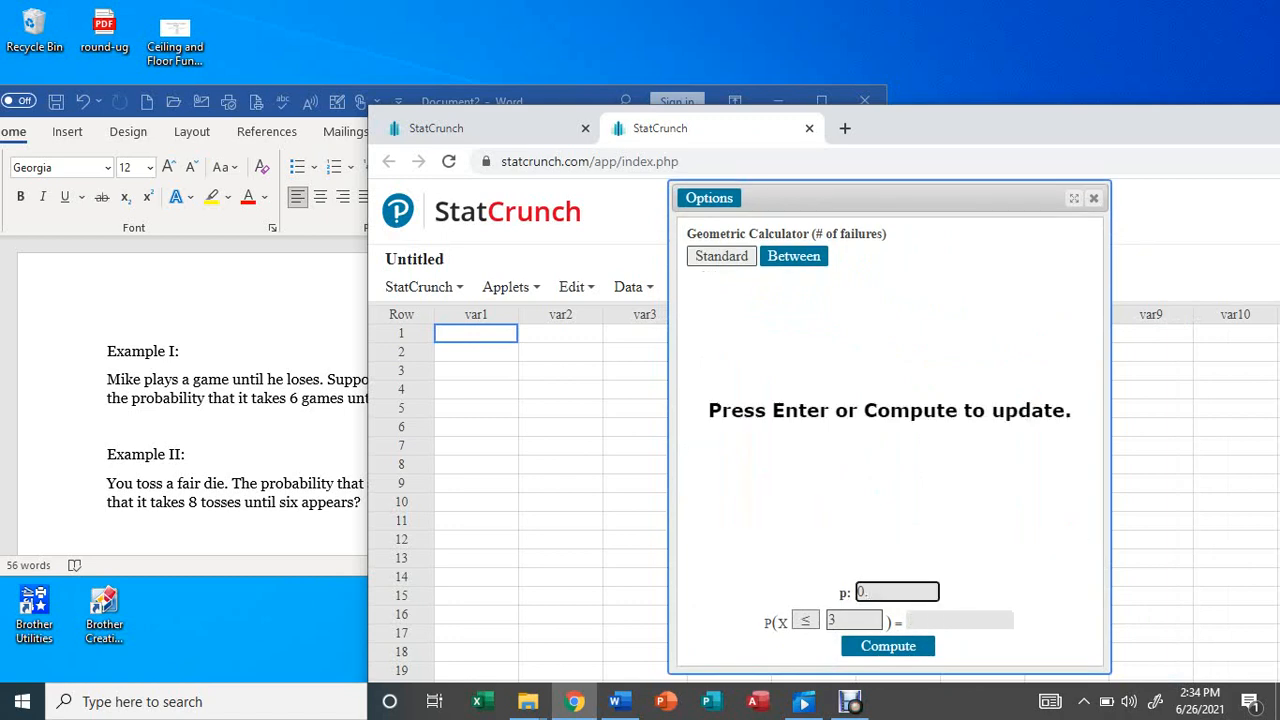
pyautogui.write('52')
pyautogui.click(805, 620)
pyautogui.click(805, 597)
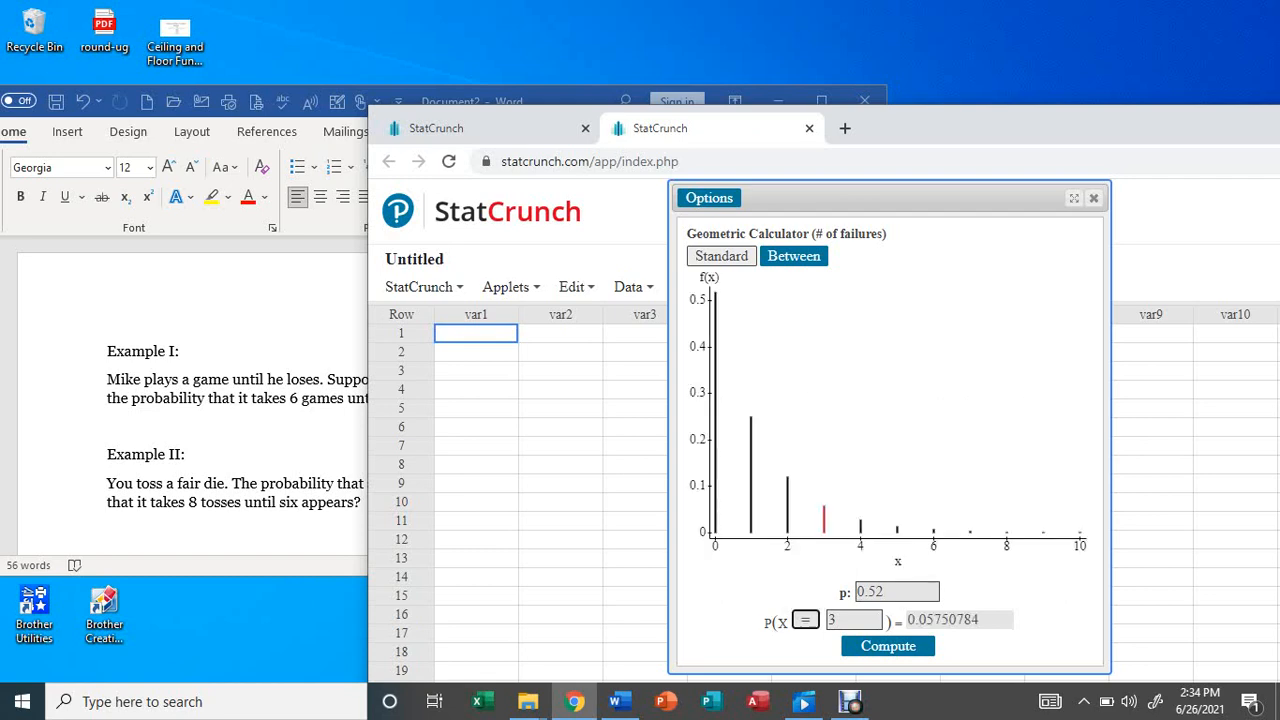
pyautogui.press('Tab')
pyautogui.press('BackSpace')
pyautogui.write('6')
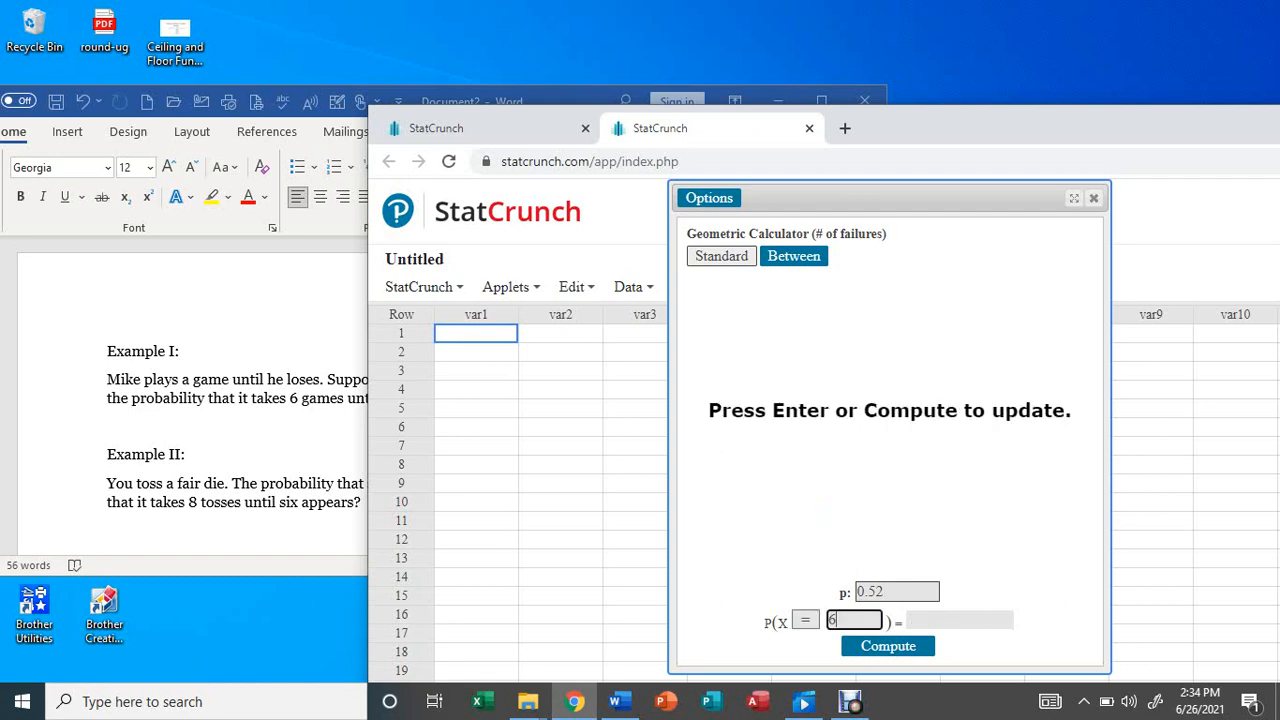
pyautogui.press('Return')
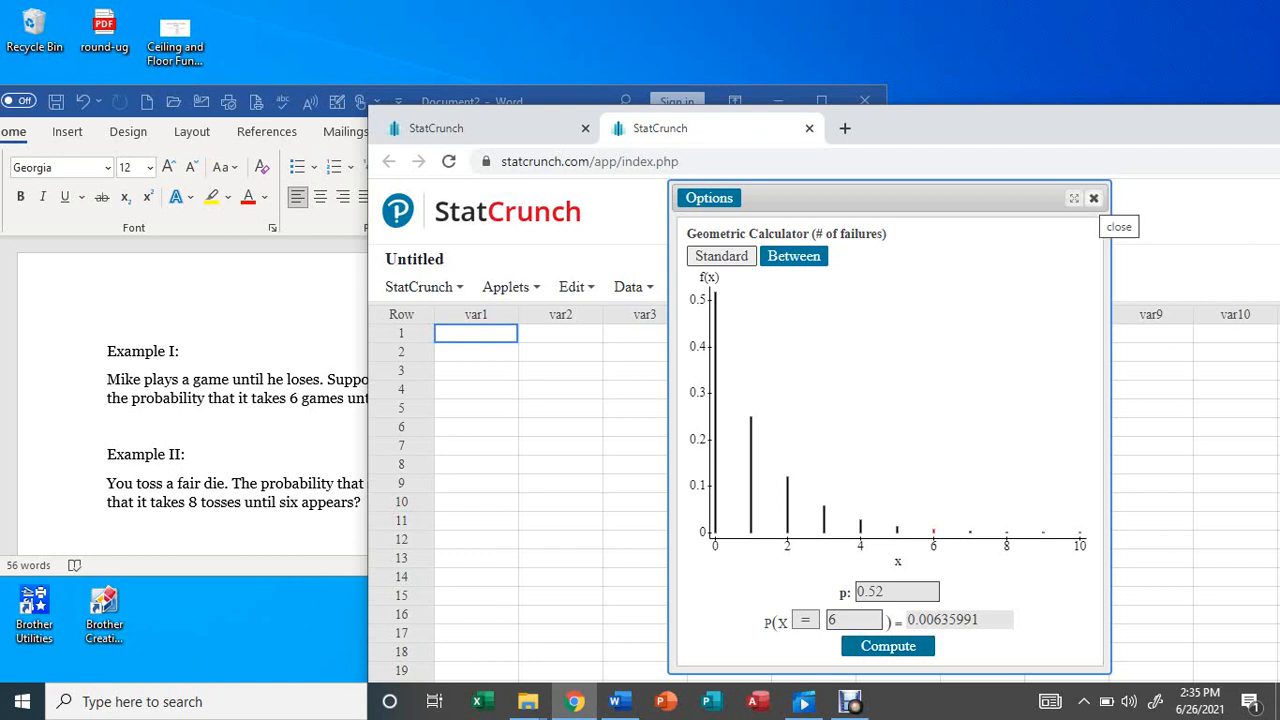
pyautogui.click(1093, 198)
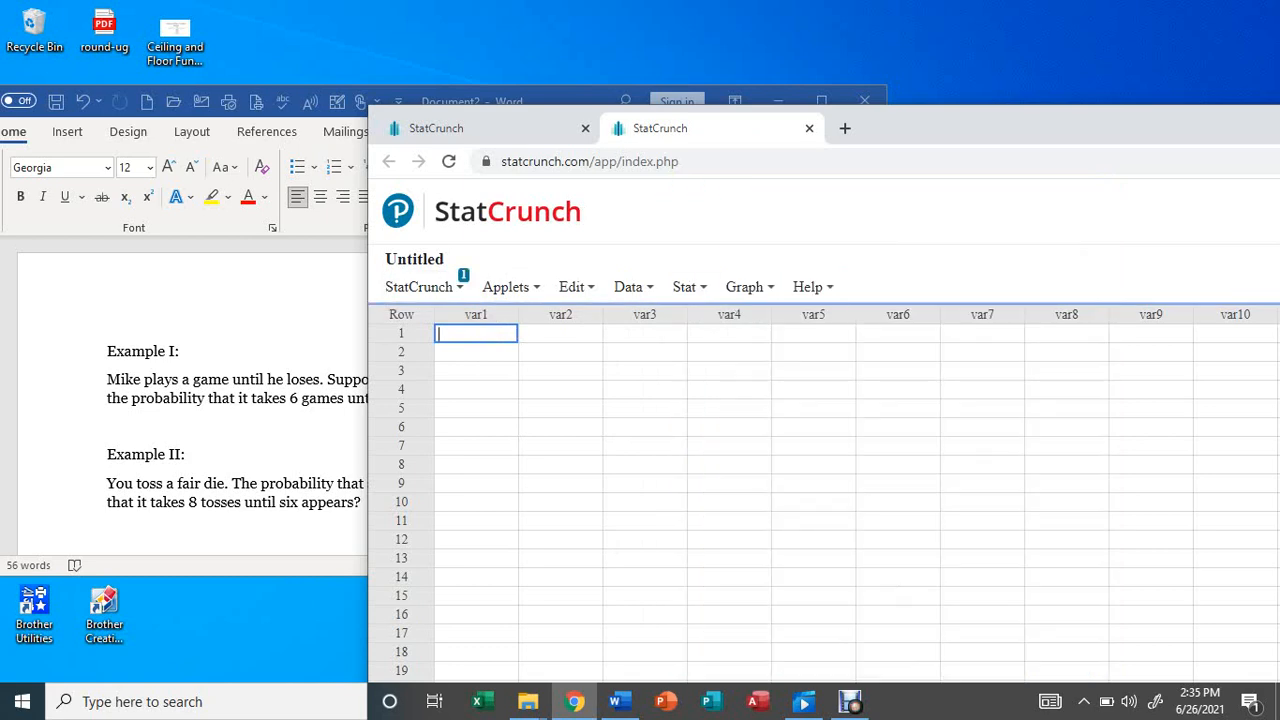
# Open the geometric calculator for number of trials
pyautogui.click(688, 287)
pyautogui.moveTo(715, 385)
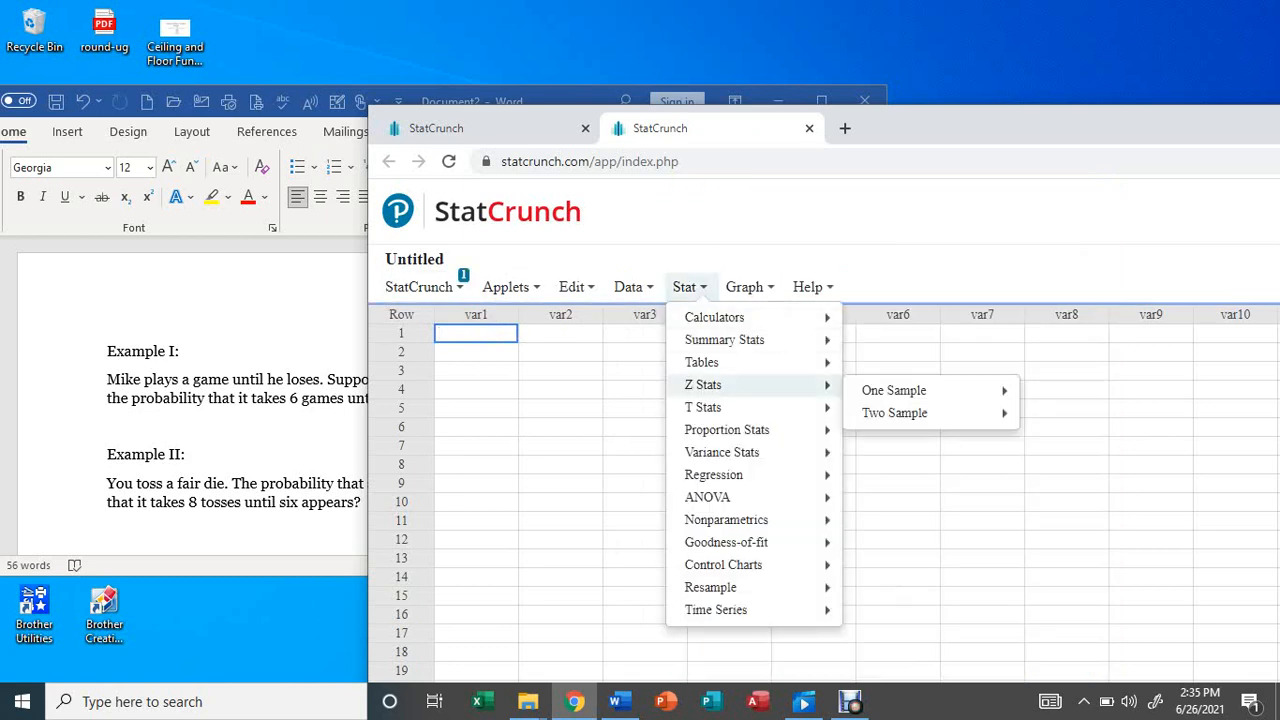
pyautogui.moveTo(714, 317)
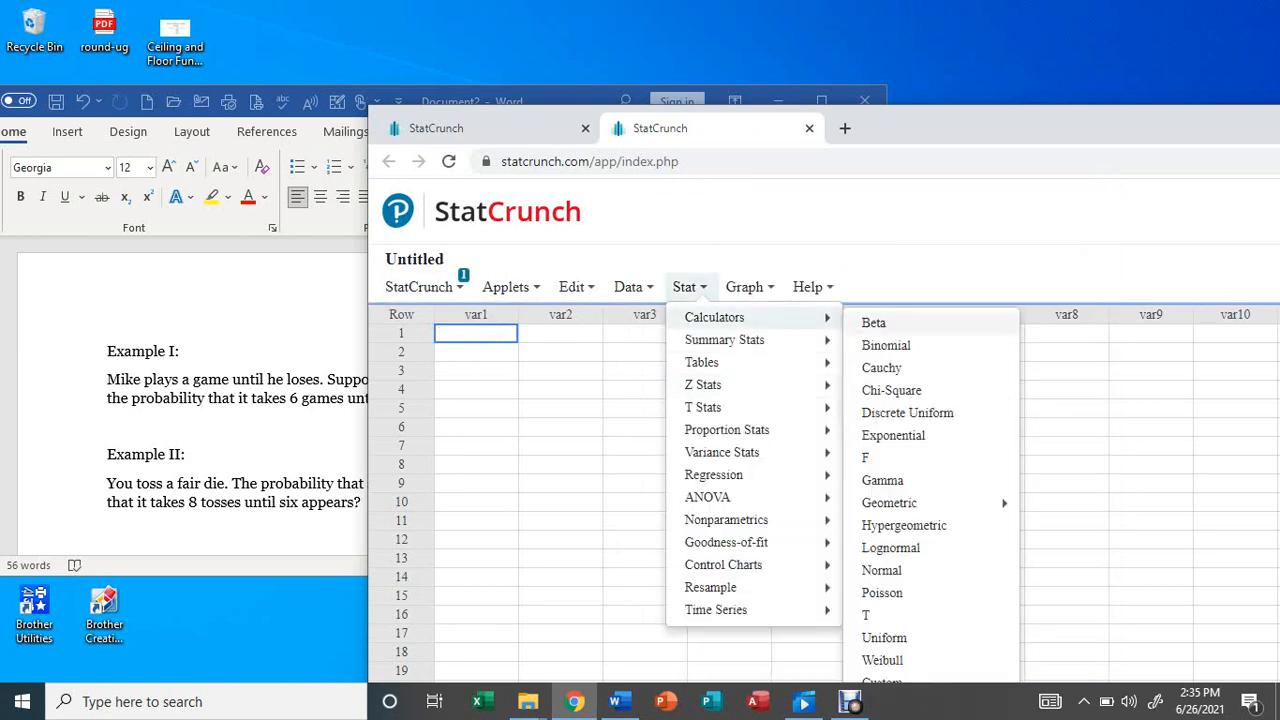
pyautogui.moveTo(889, 503)
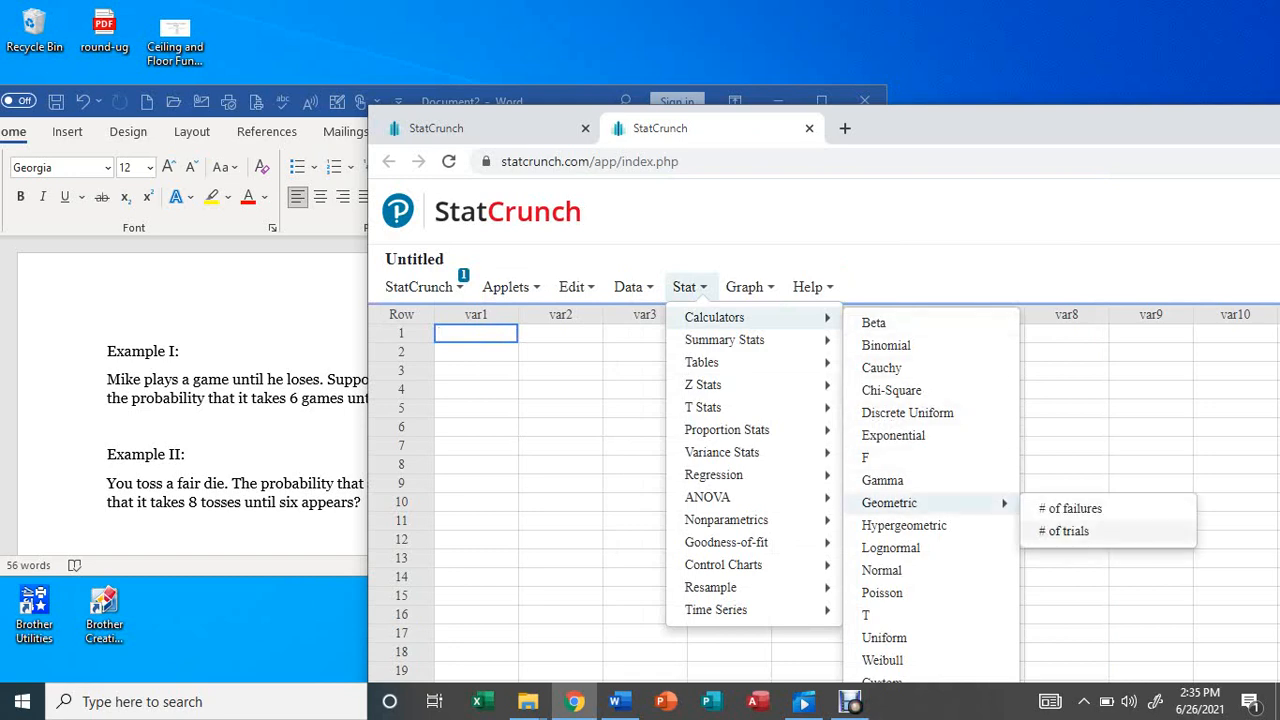
pyautogui.click(1065, 531)
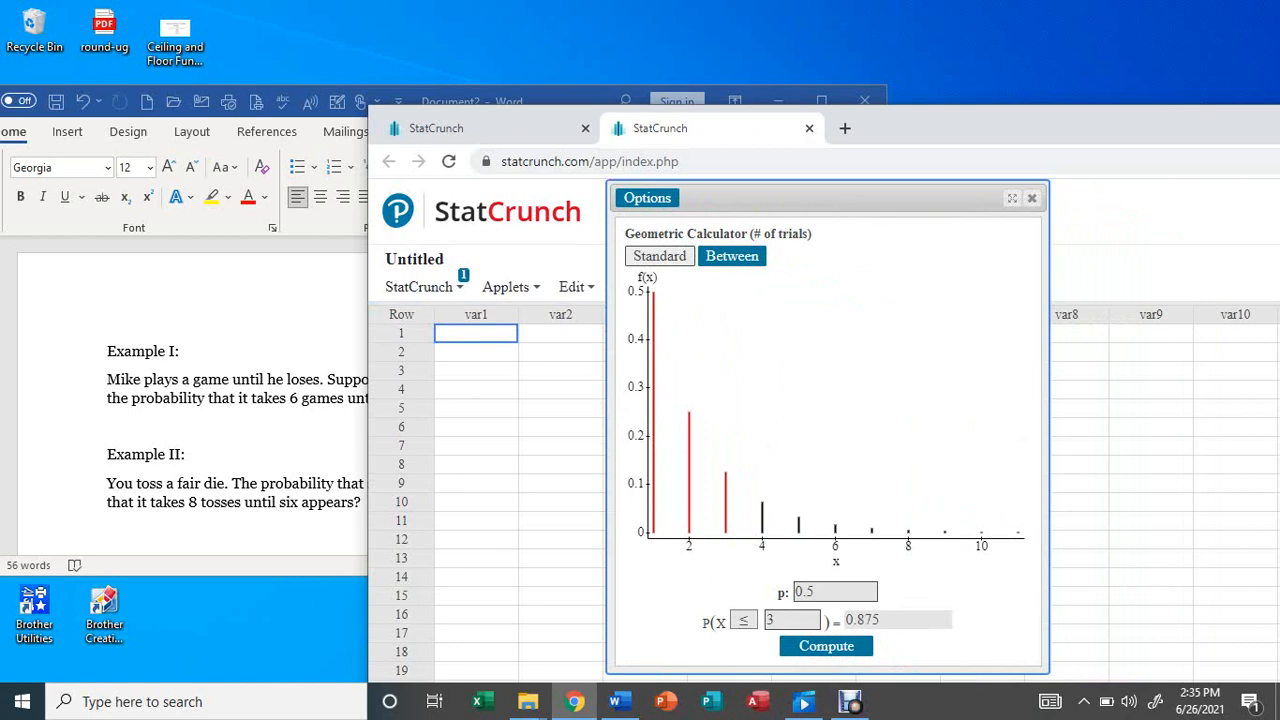
# Compute the probability P(X = 7) with p set to 0.52 in the number-of-trials calculator
pyautogui.click(835, 592)
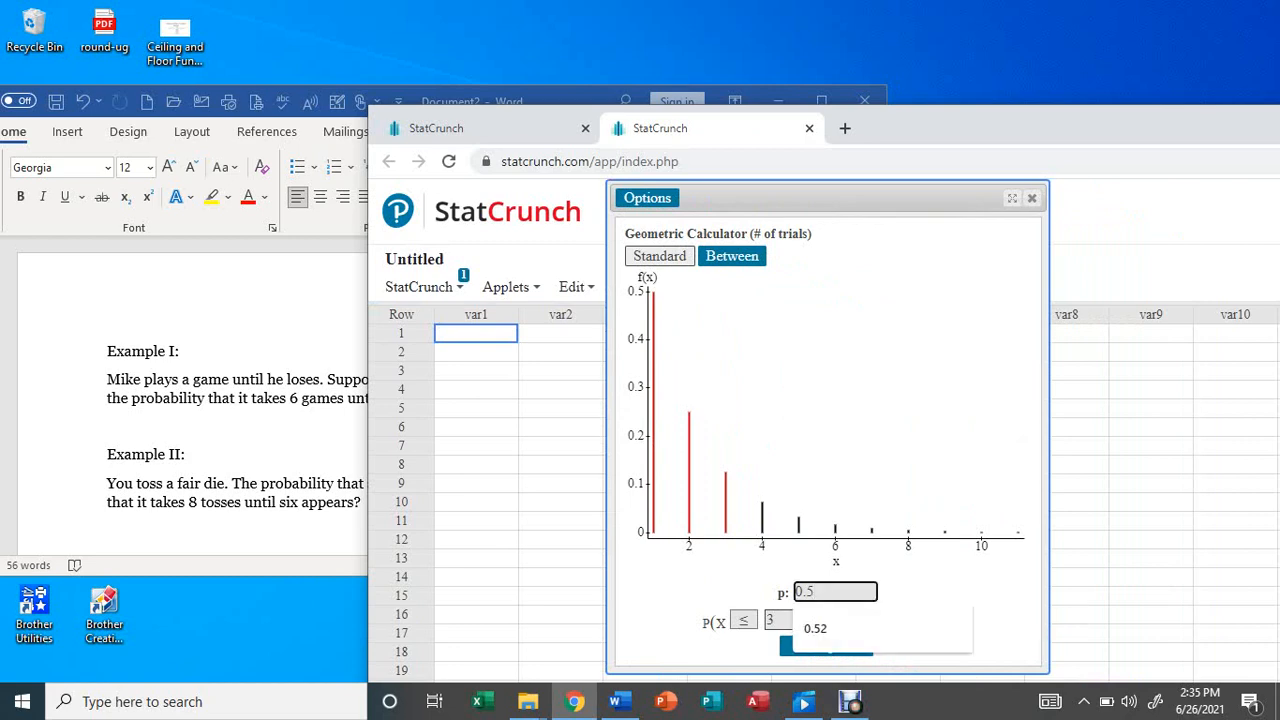
pyautogui.write('2')
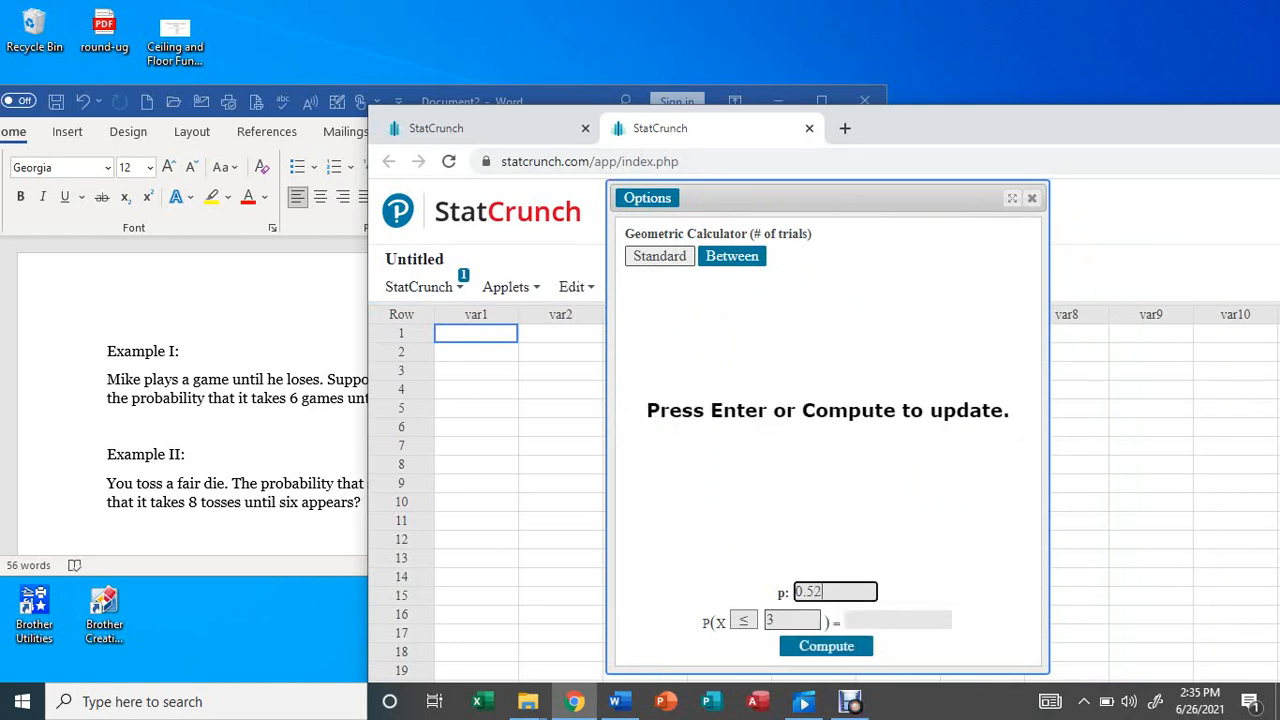
pyautogui.click(743, 620)
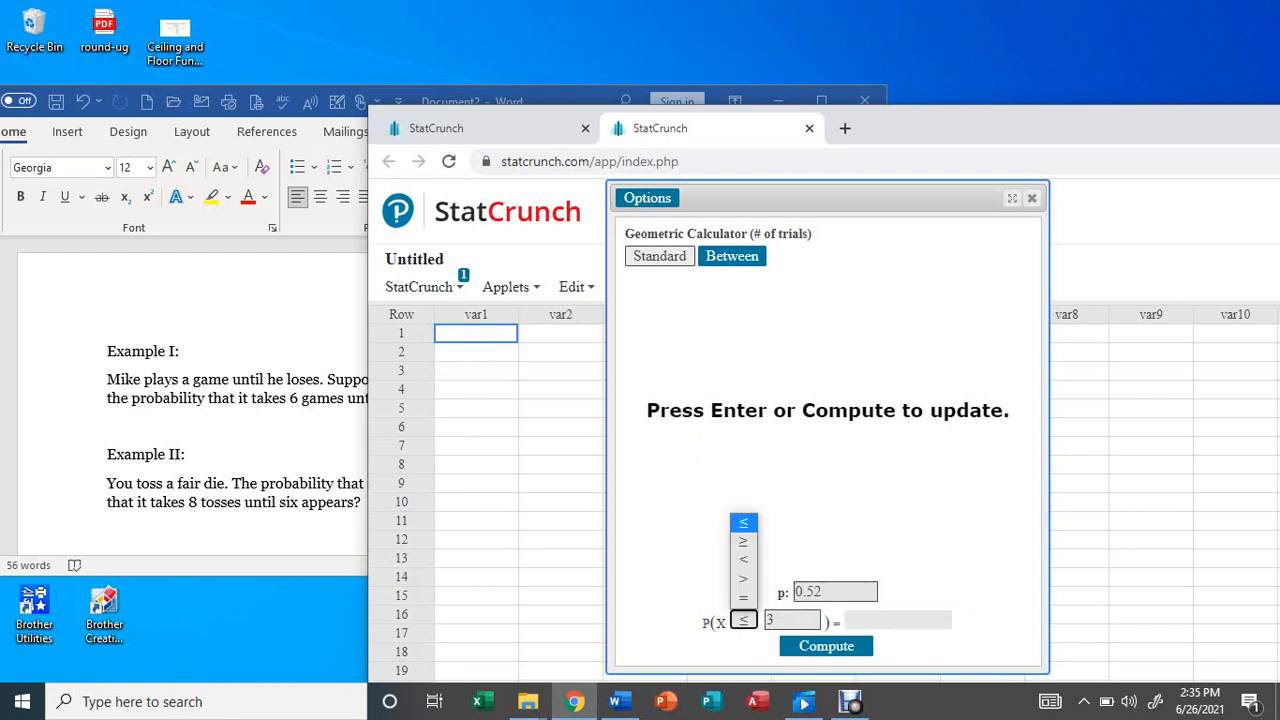
pyautogui.click(743, 597)
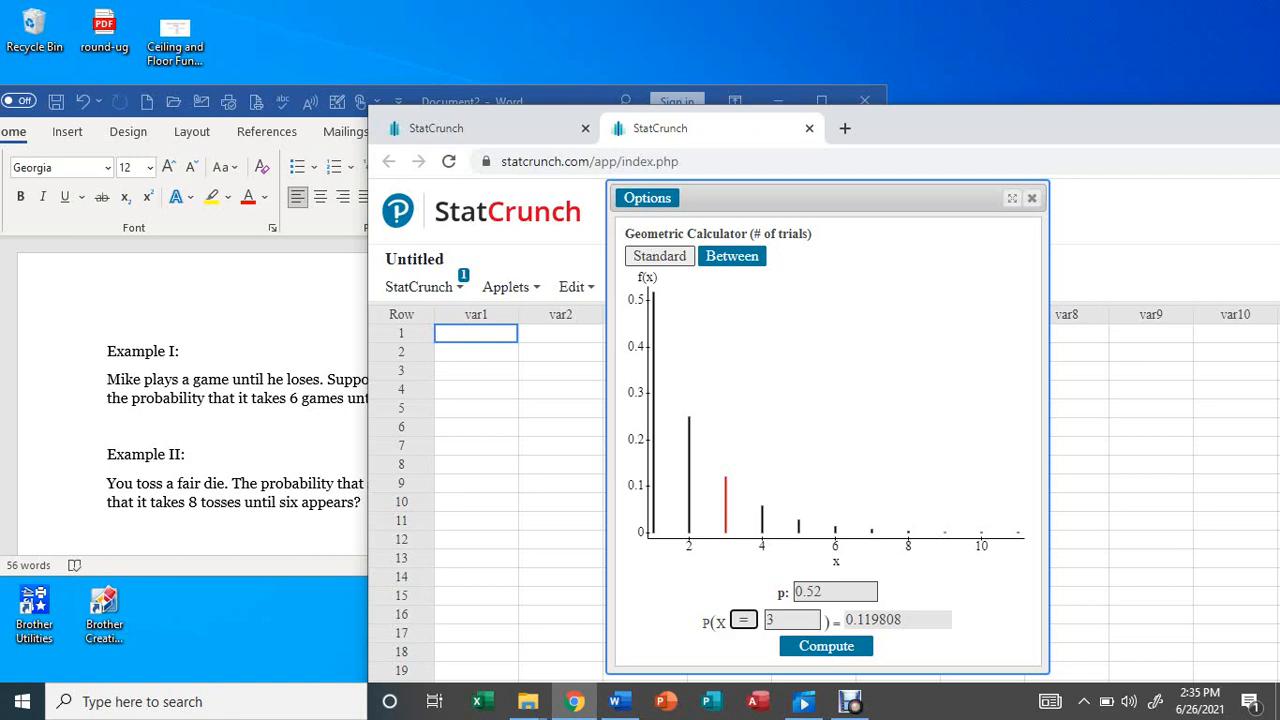
pyautogui.click(774, 620)
pyautogui.press('BackSpace')
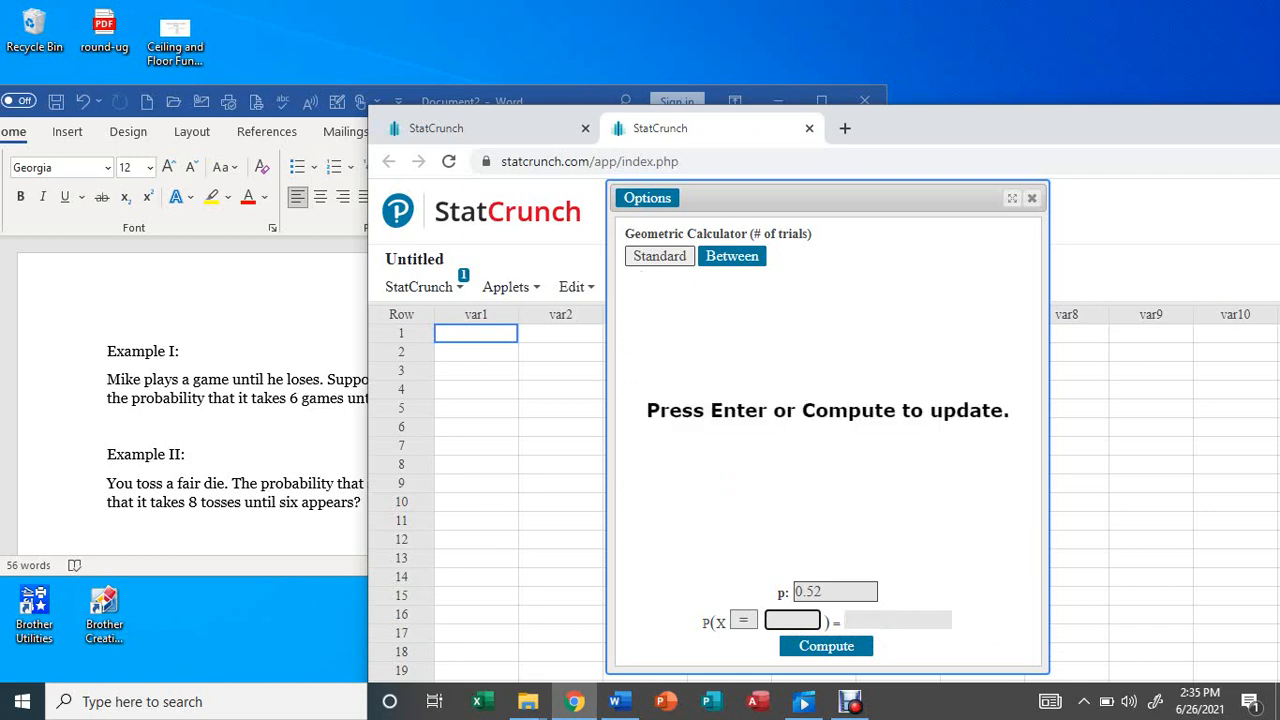
pyautogui.write('7')
pyautogui.press('Return')
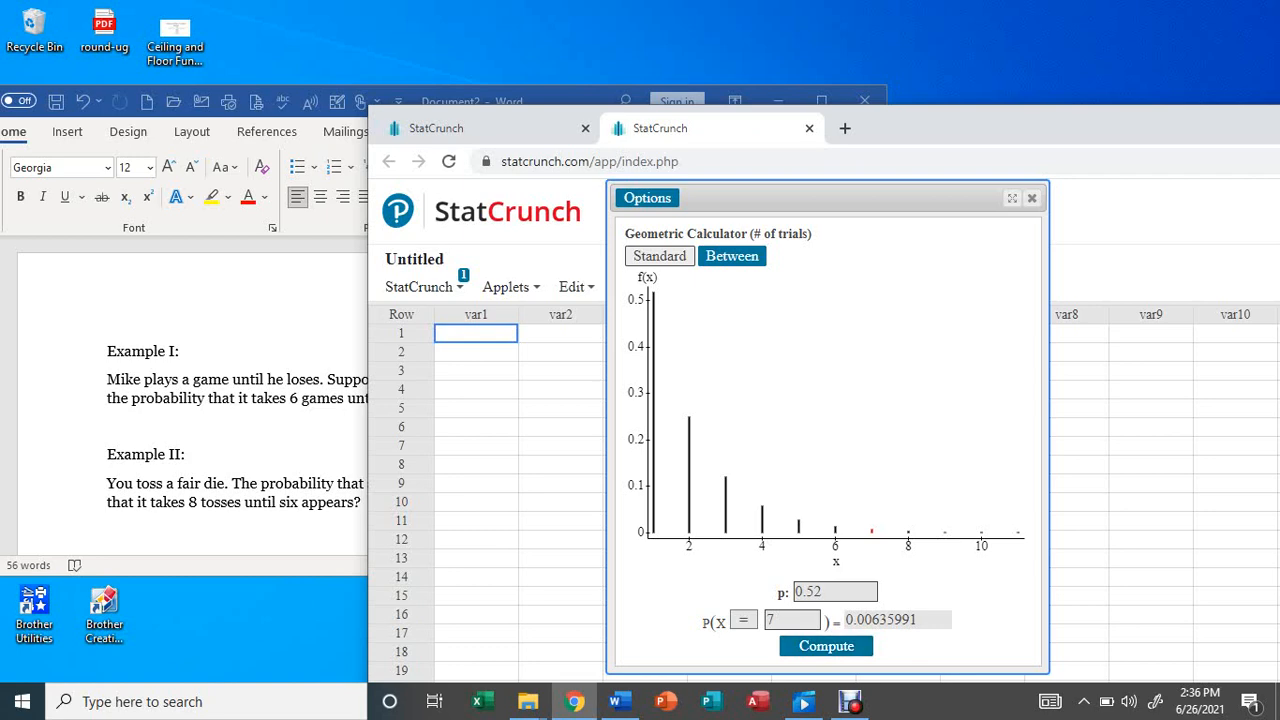
# Review the example problems in Word, return to StatCrunch, and close the number-of-trials calculator
pyautogui.click(186, 351)
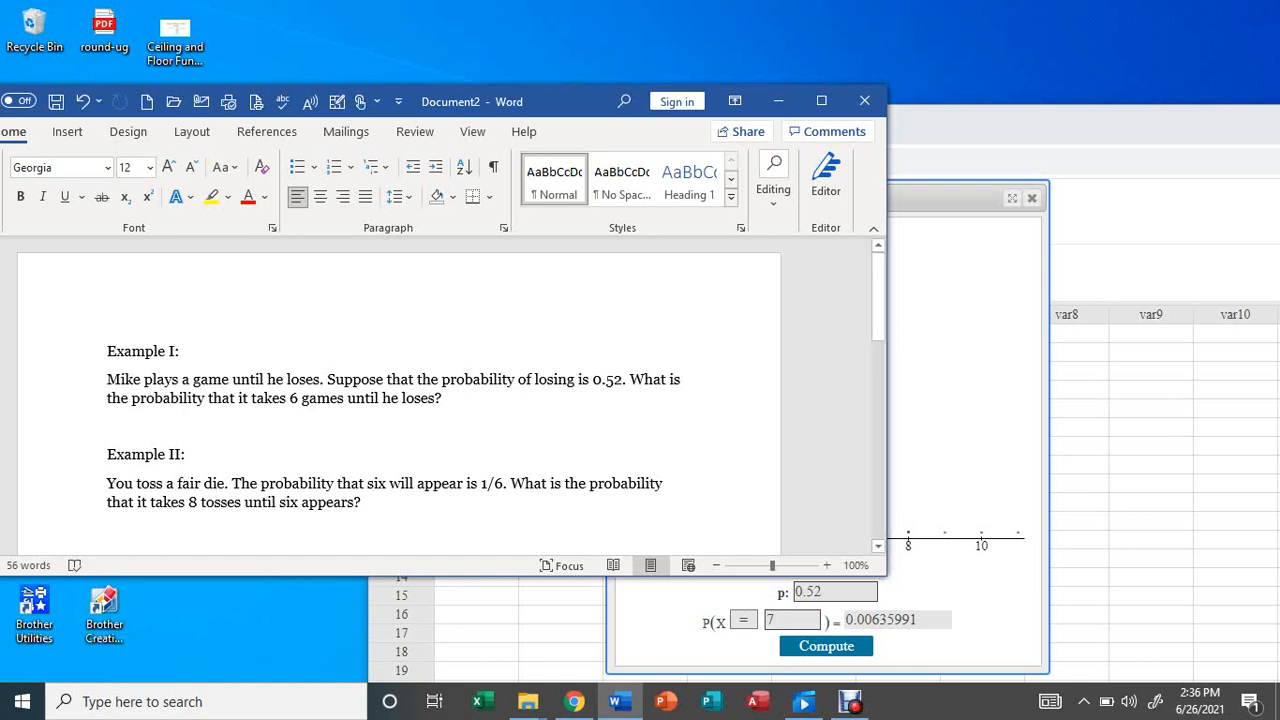
pyautogui.hotkey('alt', 'Tab')
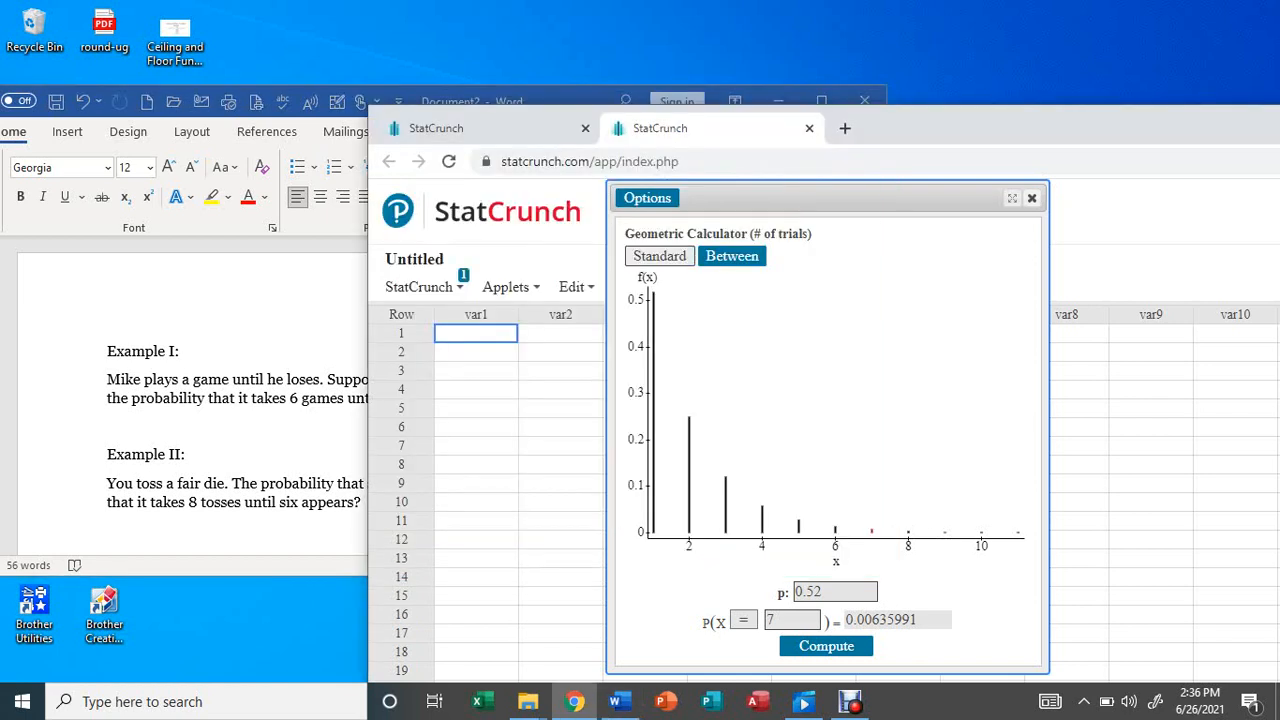
pyautogui.click(1032, 198)
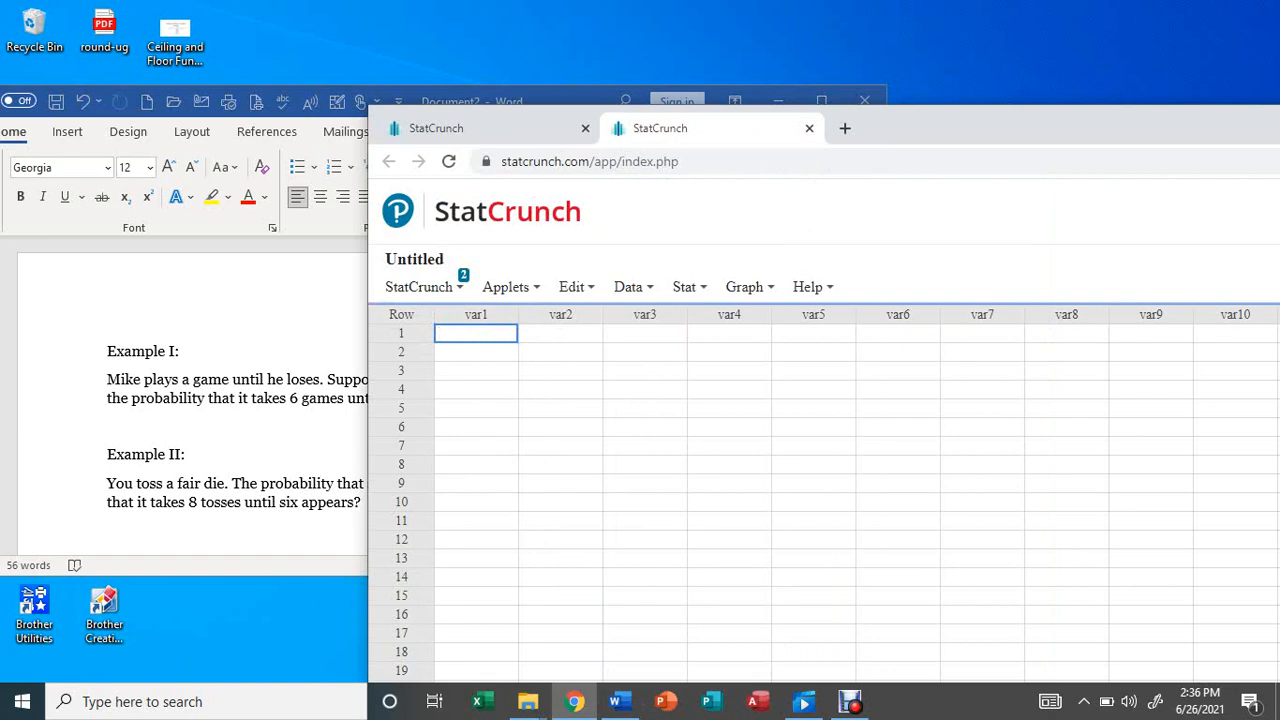
# Open a new geometric calculator based on the number of failures
pyautogui.click(690, 287)
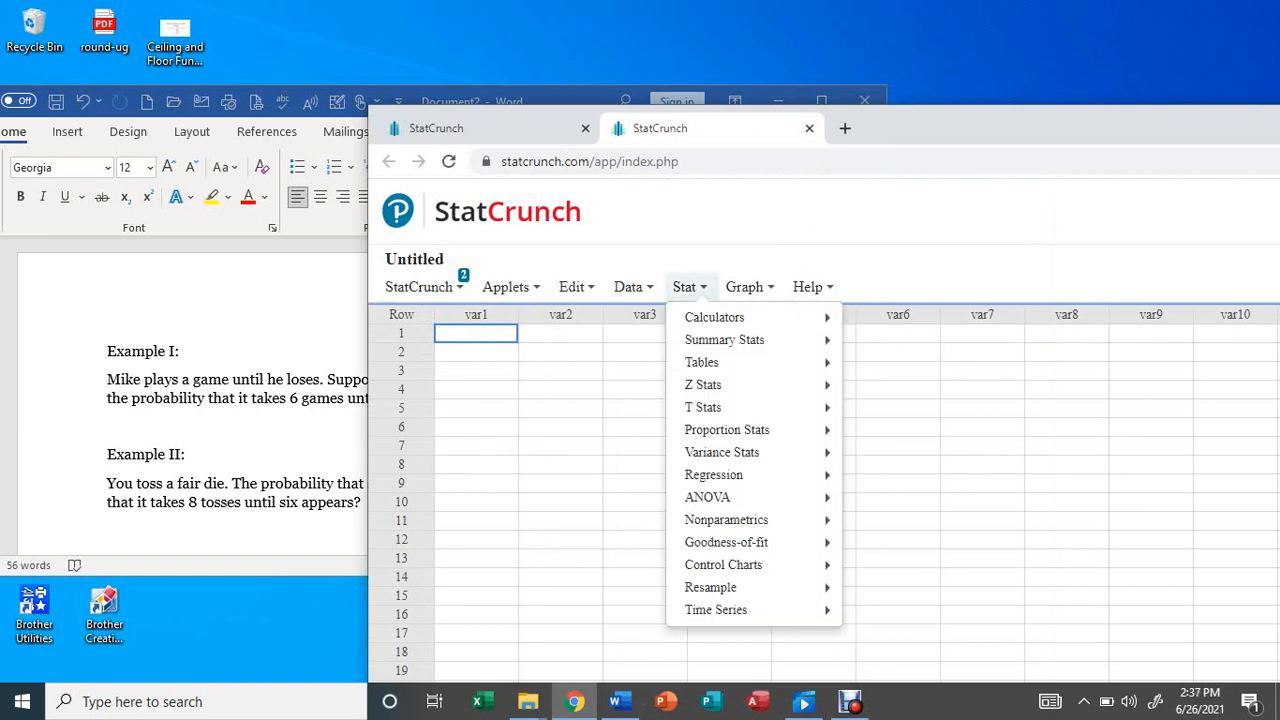
pyautogui.moveTo(714, 317)
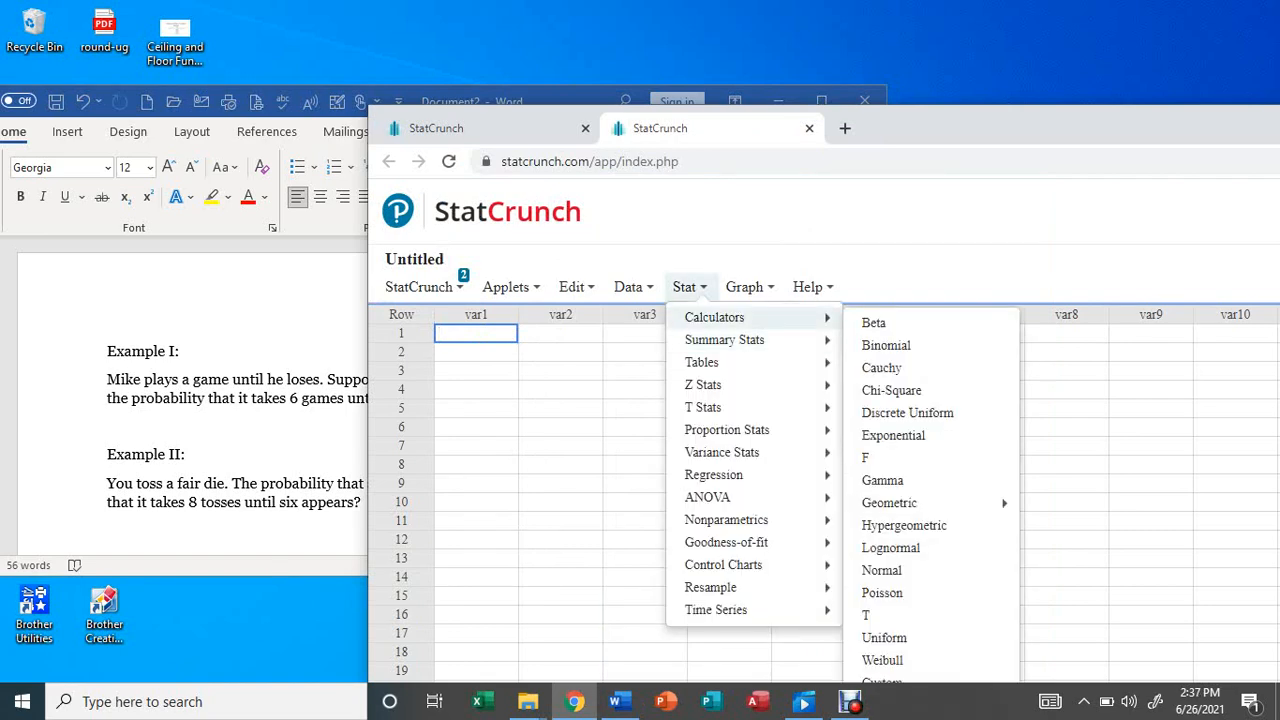
pyautogui.moveTo(889, 503)
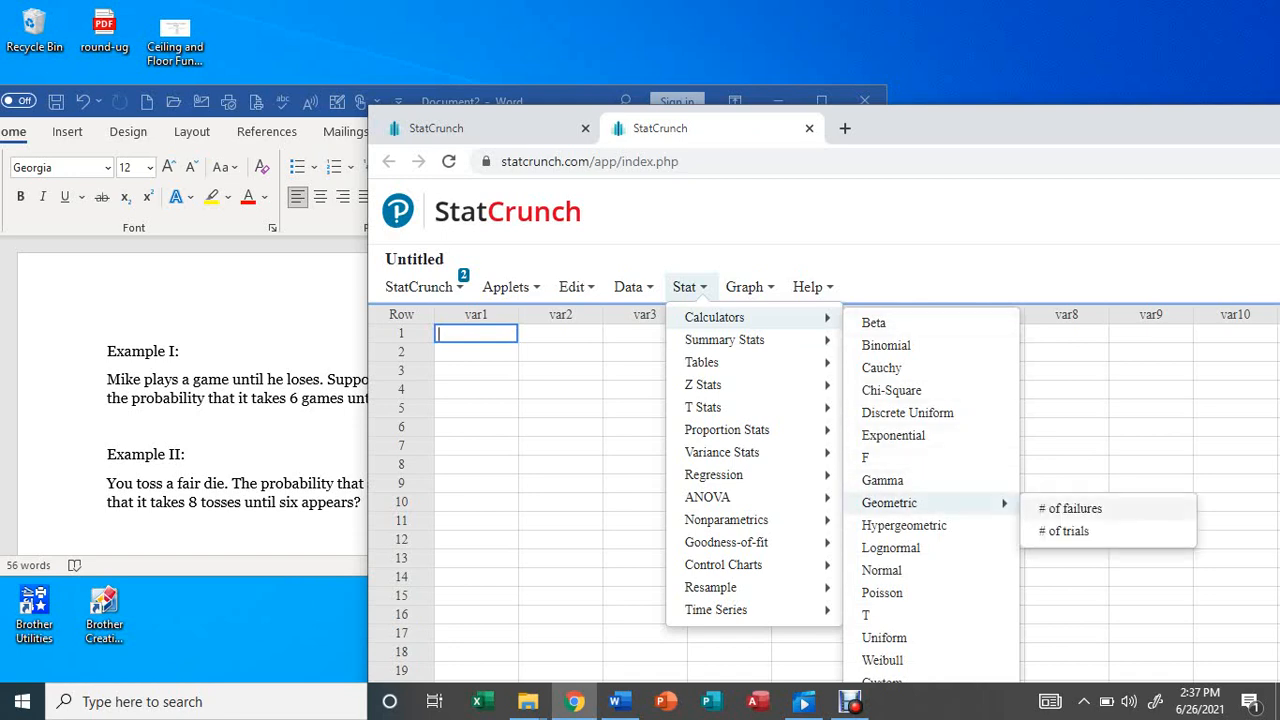
pyautogui.click(1070, 508)
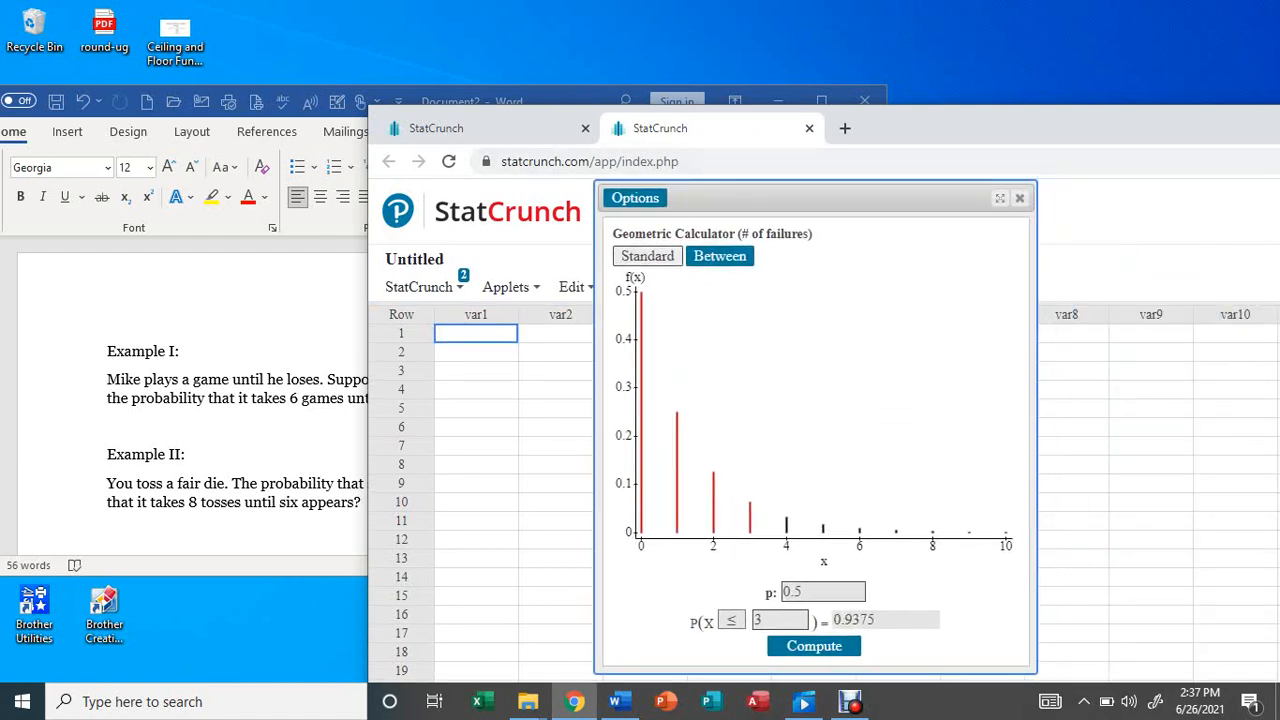
# Set p to 1/6 in the number-of-failures calculator and compute the exact probability P(X = 8)
pyautogui.click(823, 592)
pyautogui.press('BackSpace')
pyautogui.press('BackSpace')
pyautogui.press('BackSpace')
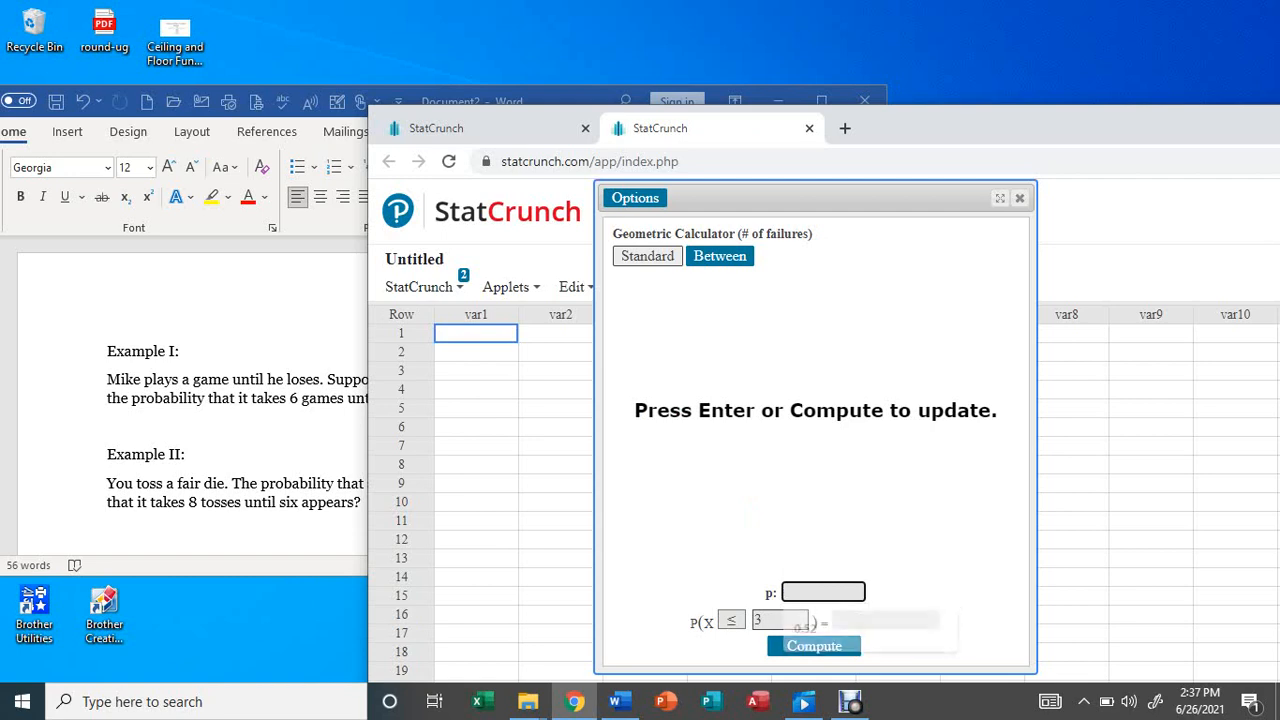
pyautogui.write('1/6')
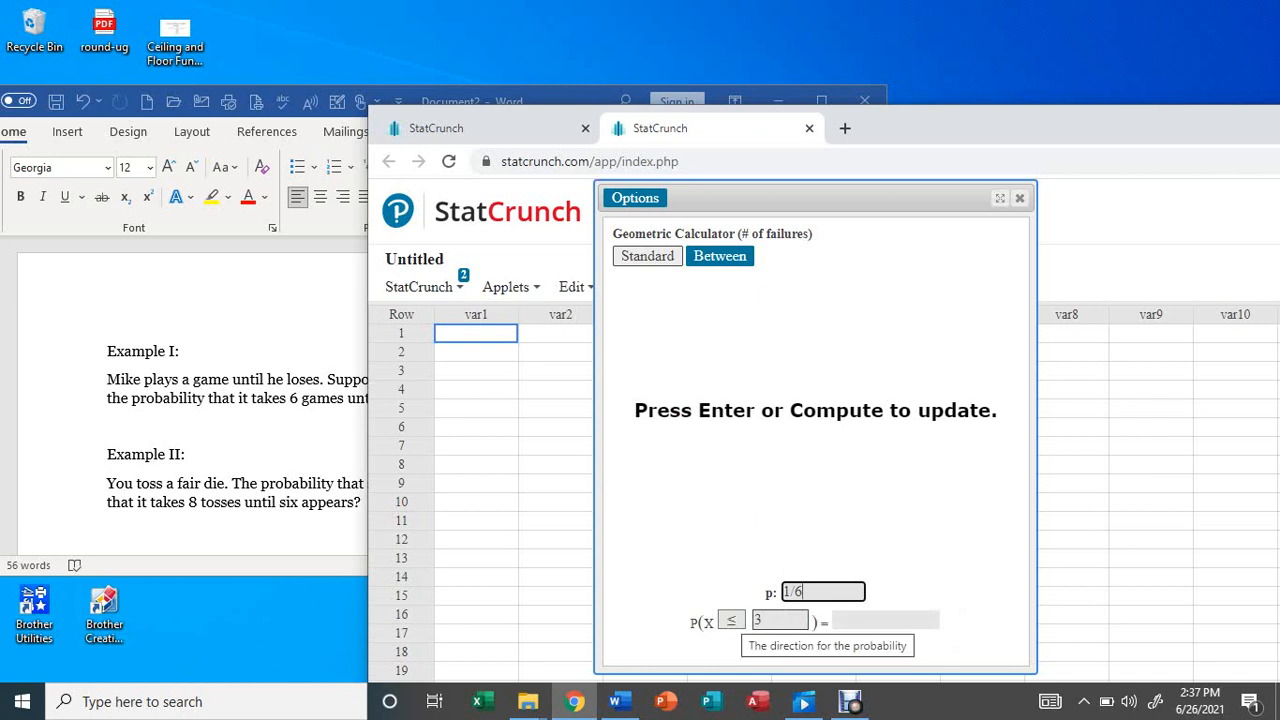
pyautogui.click(731, 620)
pyautogui.click(731, 598)
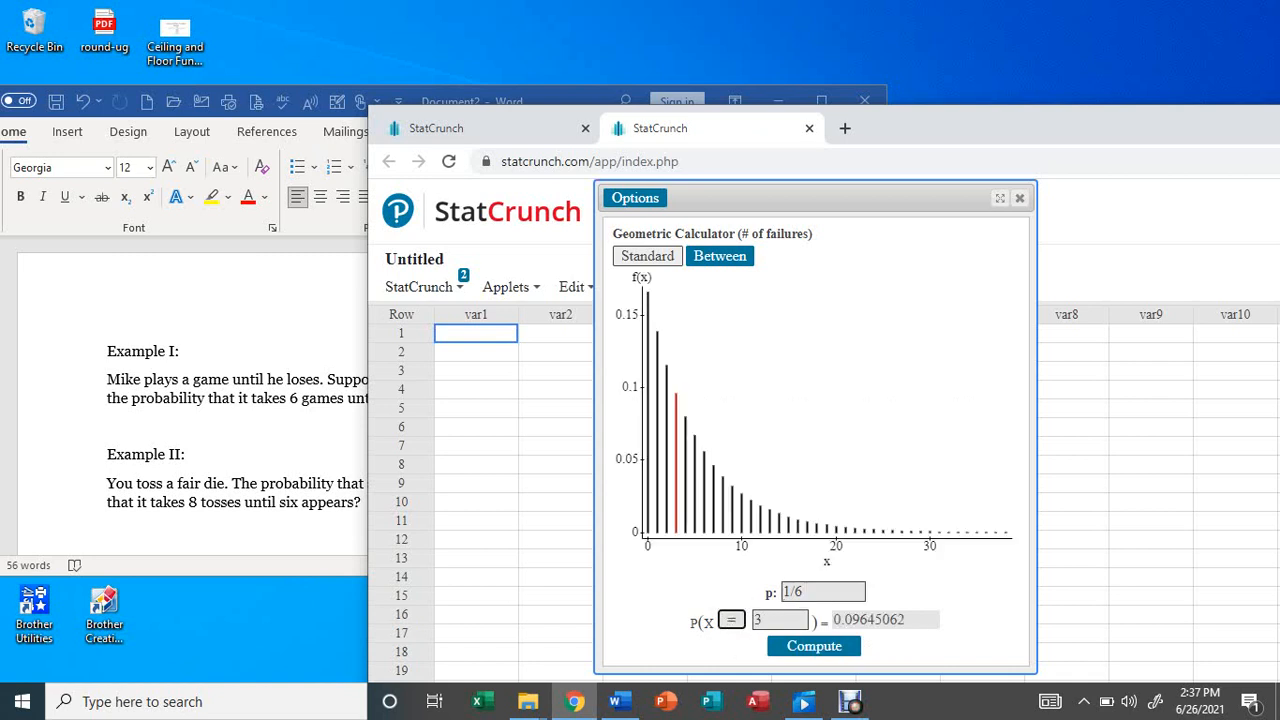
pyautogui.click(778, 620)
pyautogui.press('BackSpace')
pyautogui.write('8')
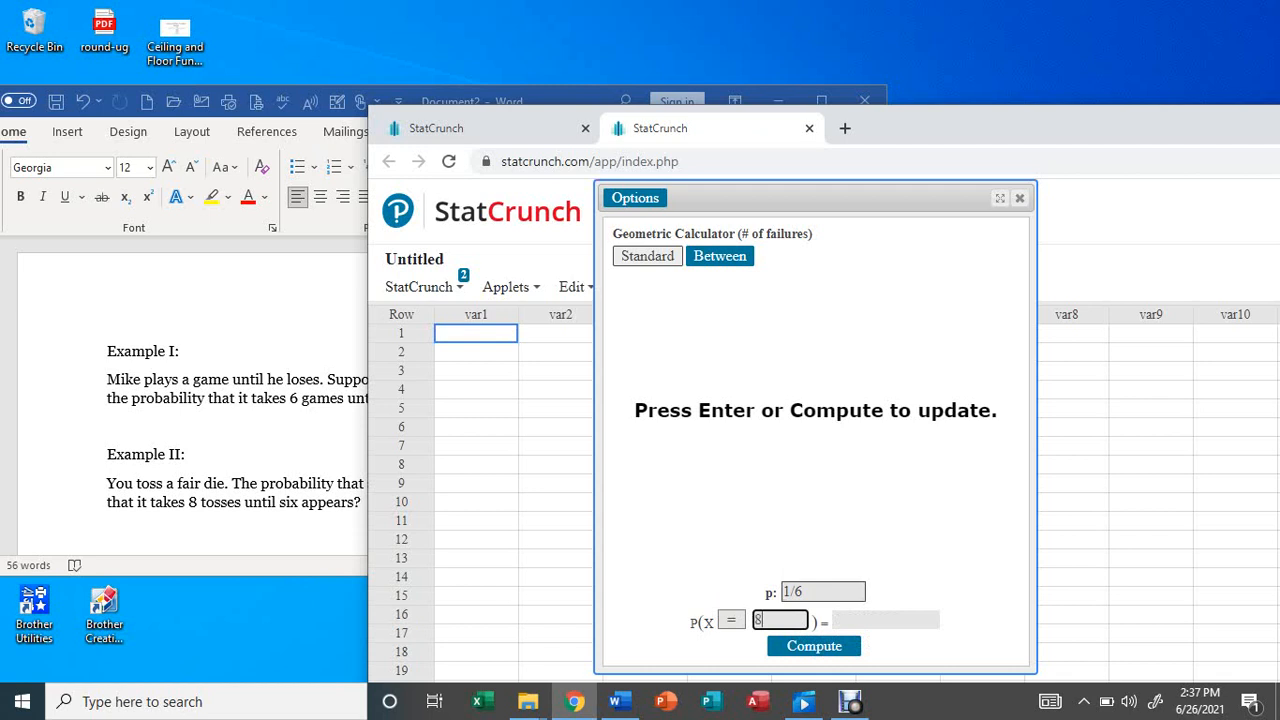
pyautogui.press('Return')
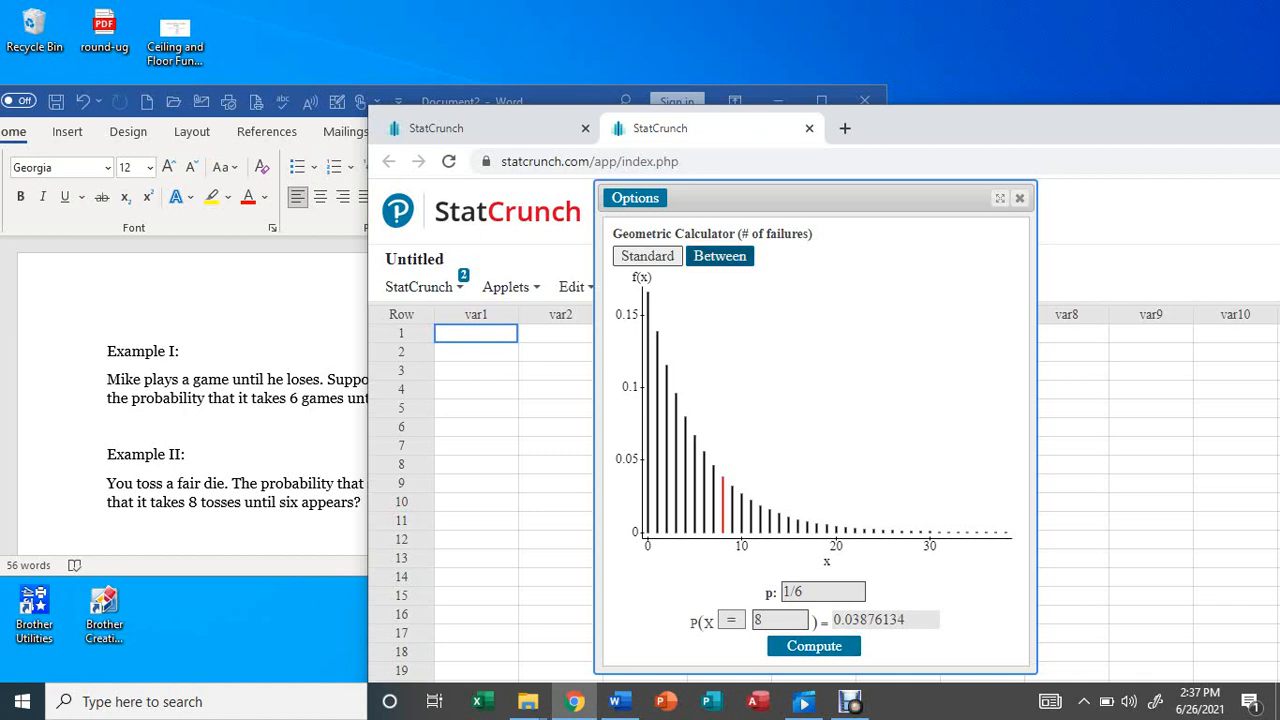
# Switch the calculator to Between mode, set the lower bound to 4, and compute P(4 ≤ X ≤ 6)
pyautogui.click(720, 256)
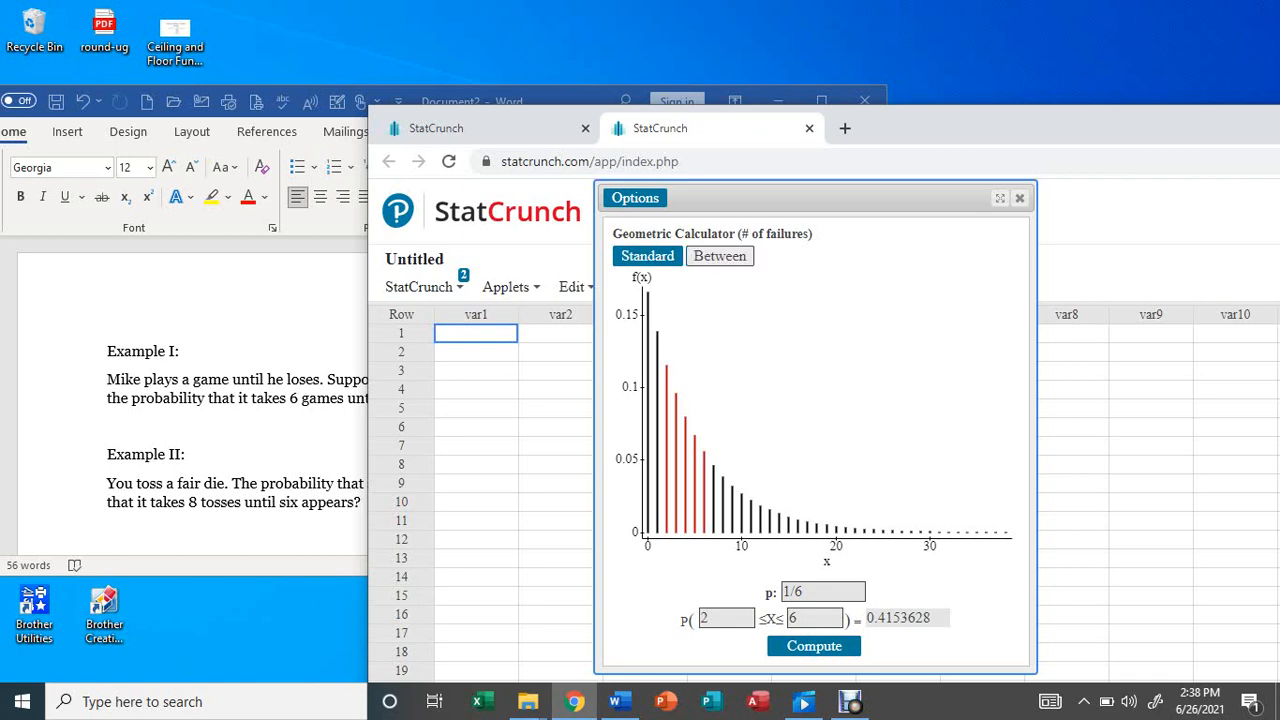
pyautogui.click(718, 618)
pyautogui.press('BackSpace')
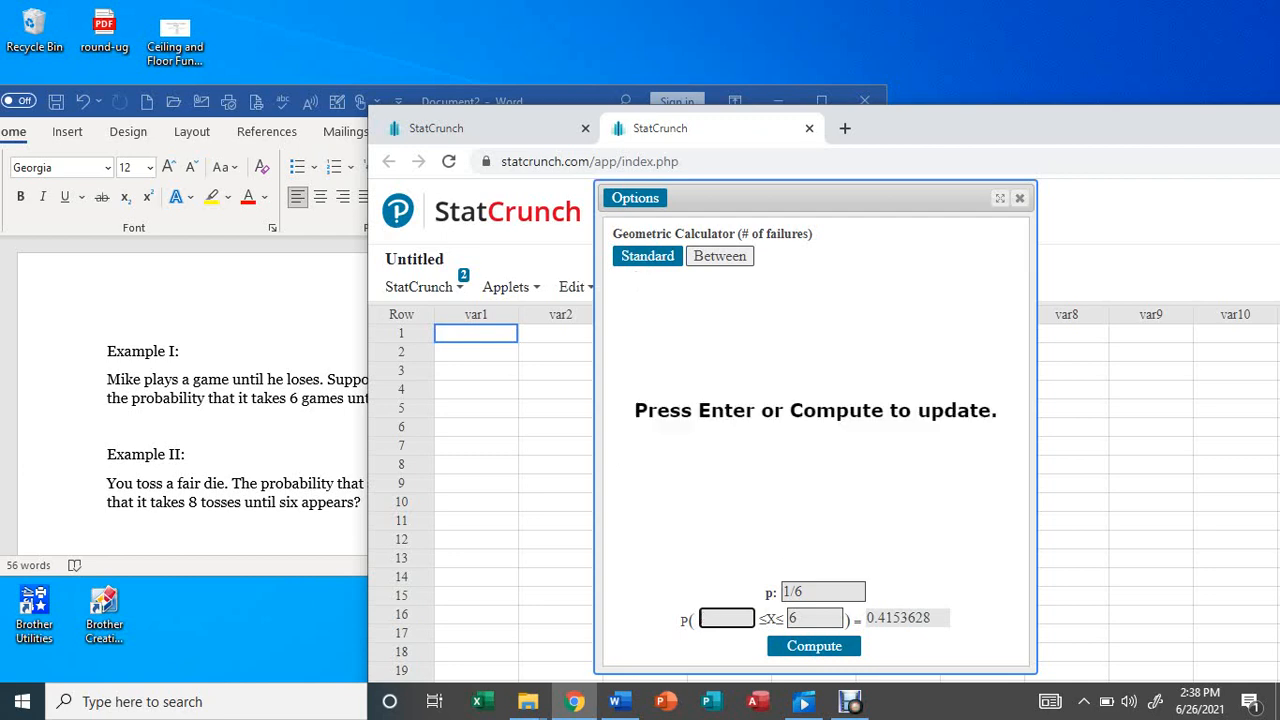
pyautogui.write('4')
pyautogui.press('Return')
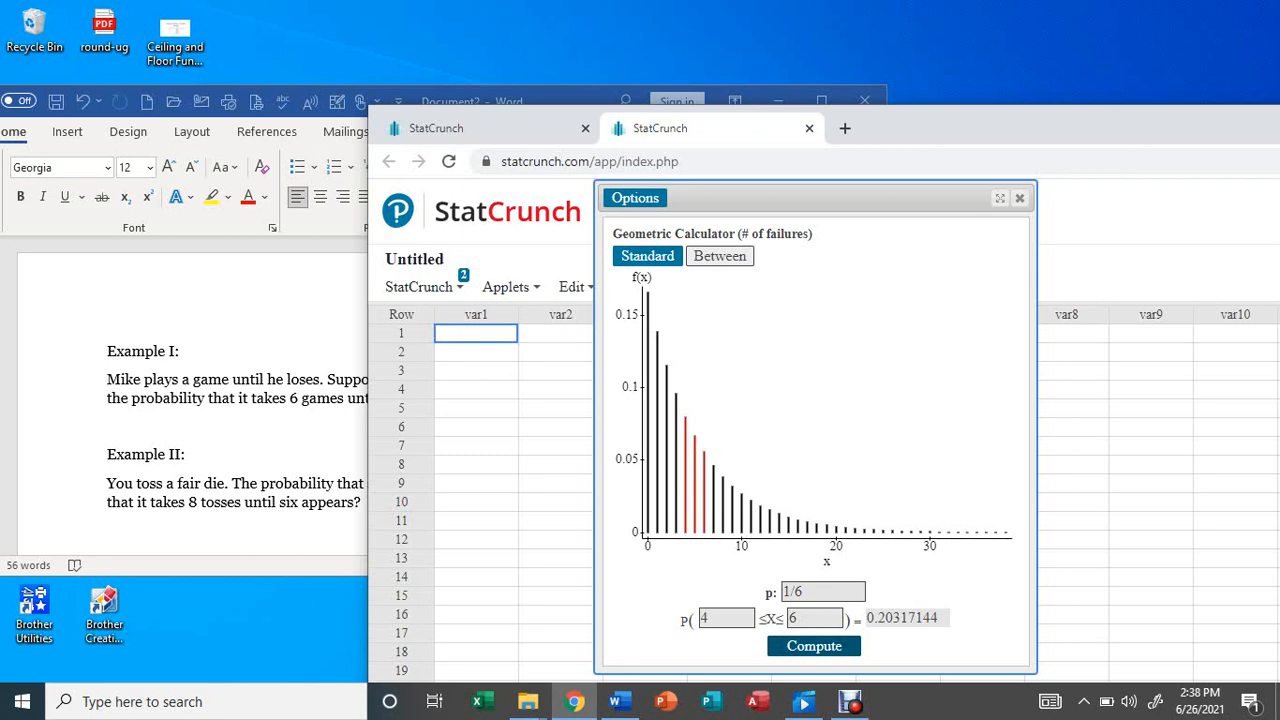
pyautogui.press('Tab')
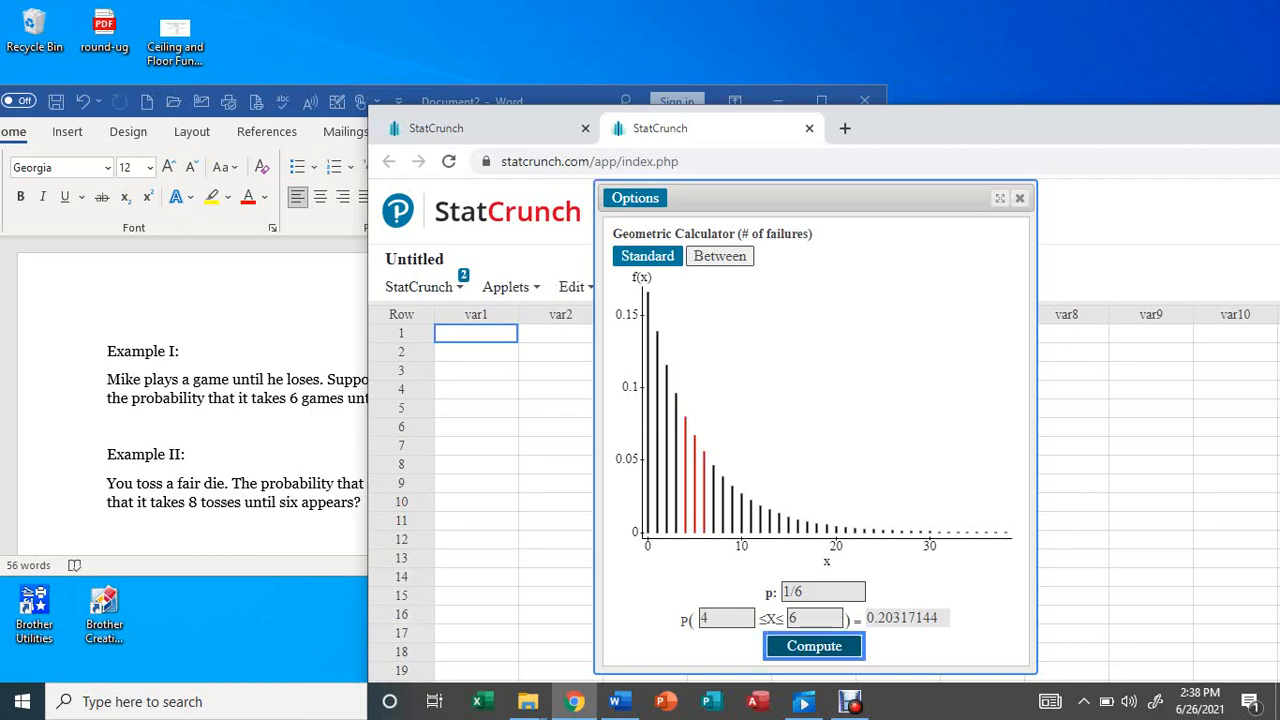